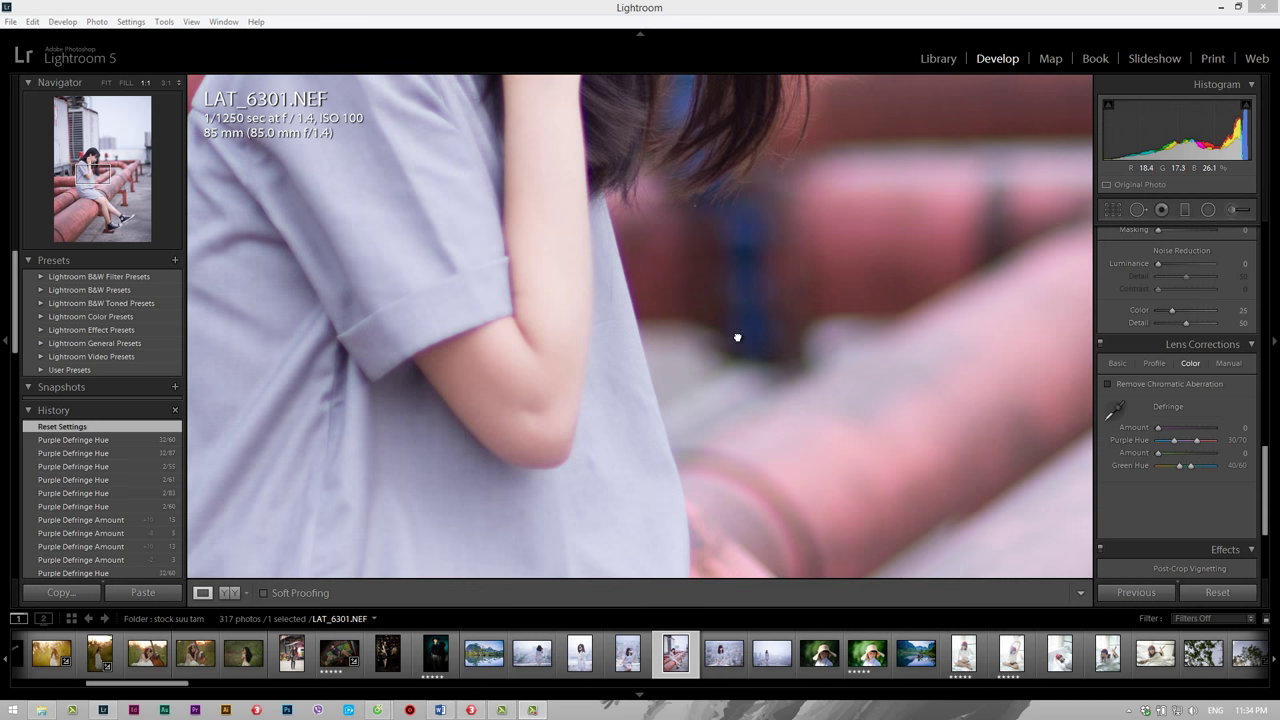
Zoom out to fit the whole LAT_6301.NEF portrait in the Develop view.
click(737, 337)
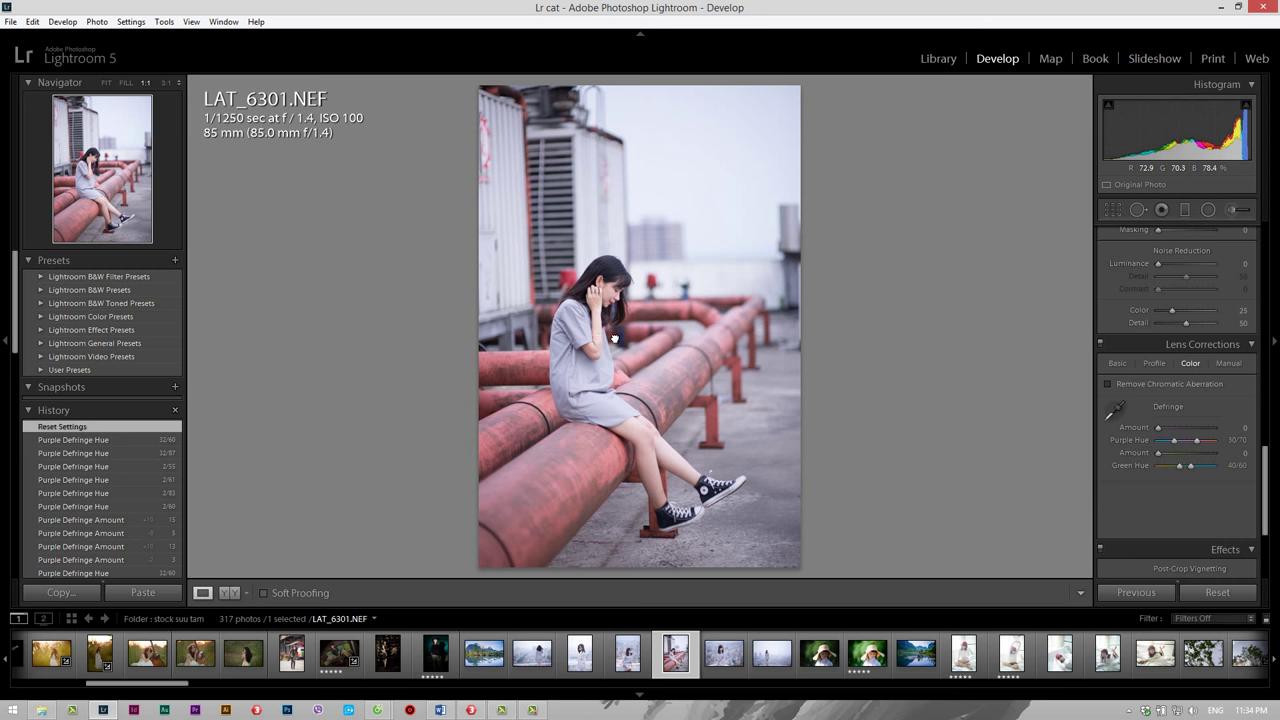
Zoom to 1:1 on the sleeve and pan across the shirt, face and hand.
click(625, 343)
click(592, 342)
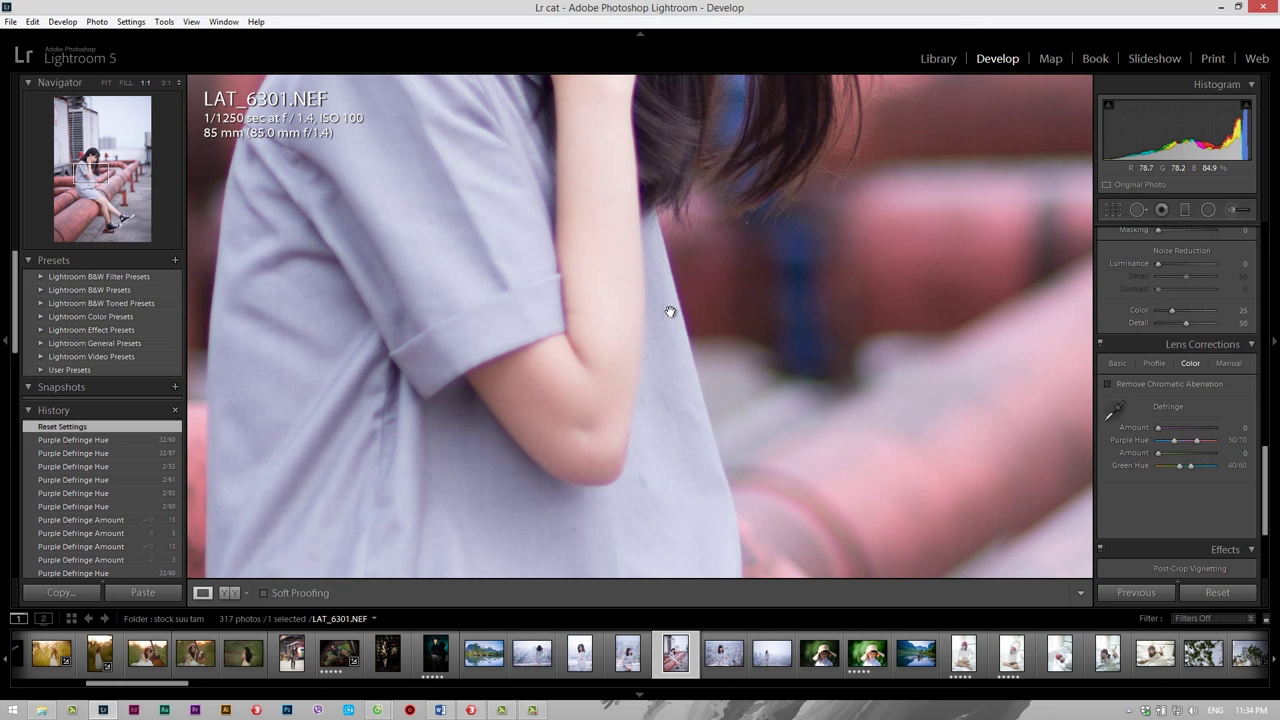
drag(670, 312, 756, 349)
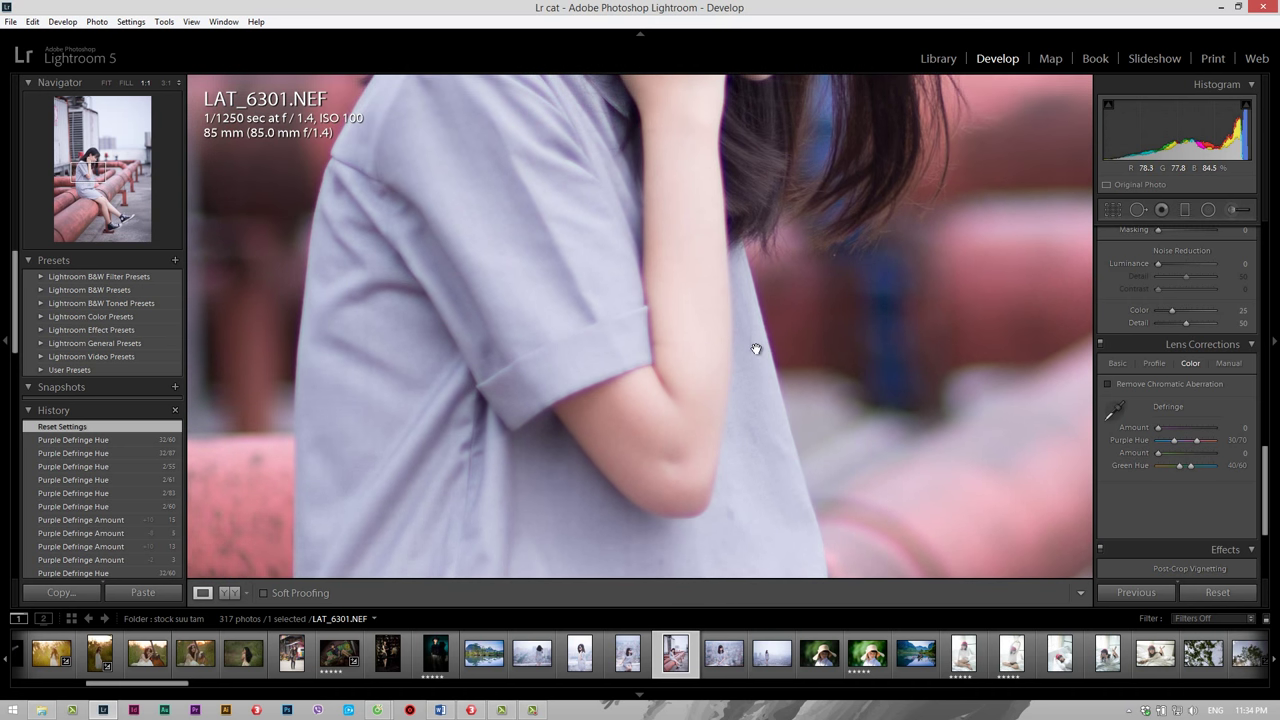
mouse_move(788, 240)
mouse_down()
mouse_move(762, 402)
mouse_move(761, 377)
mouse_up()
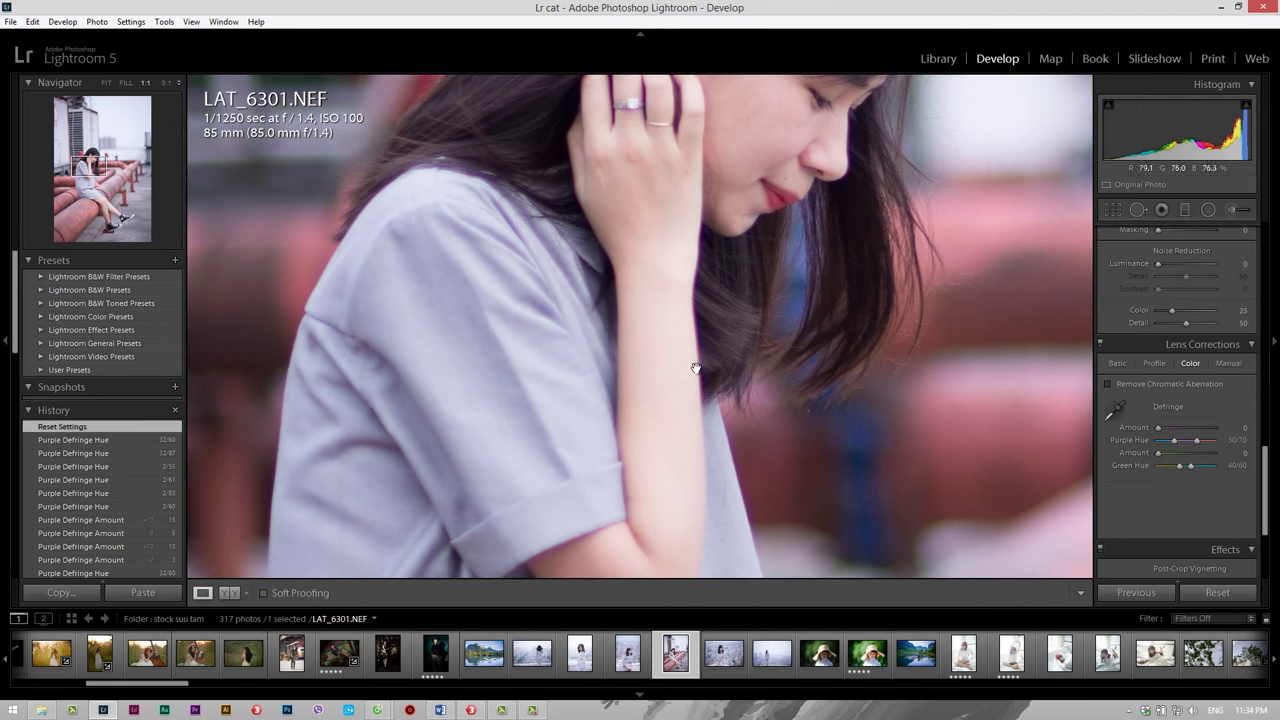
drag(809, 512, 767, 323)
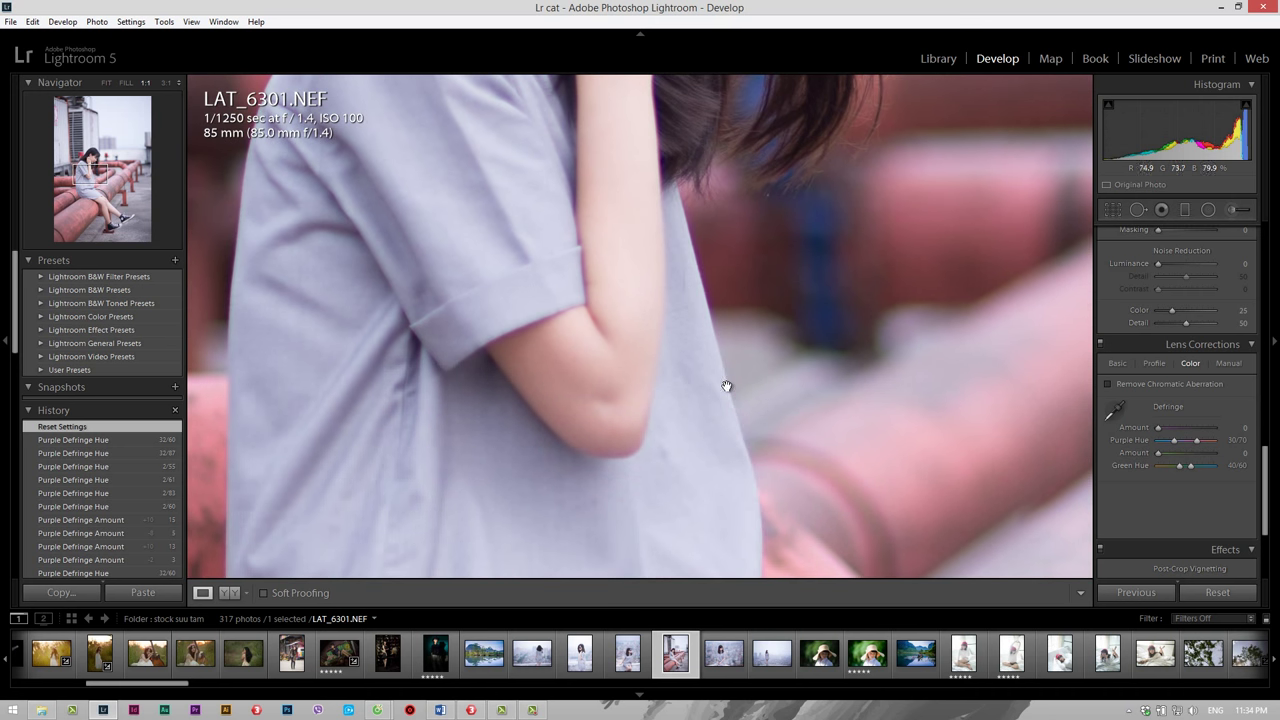
Pan along the hair edges and top of the head to inspect purple fringing.
drag(750, 147, 851, 423)
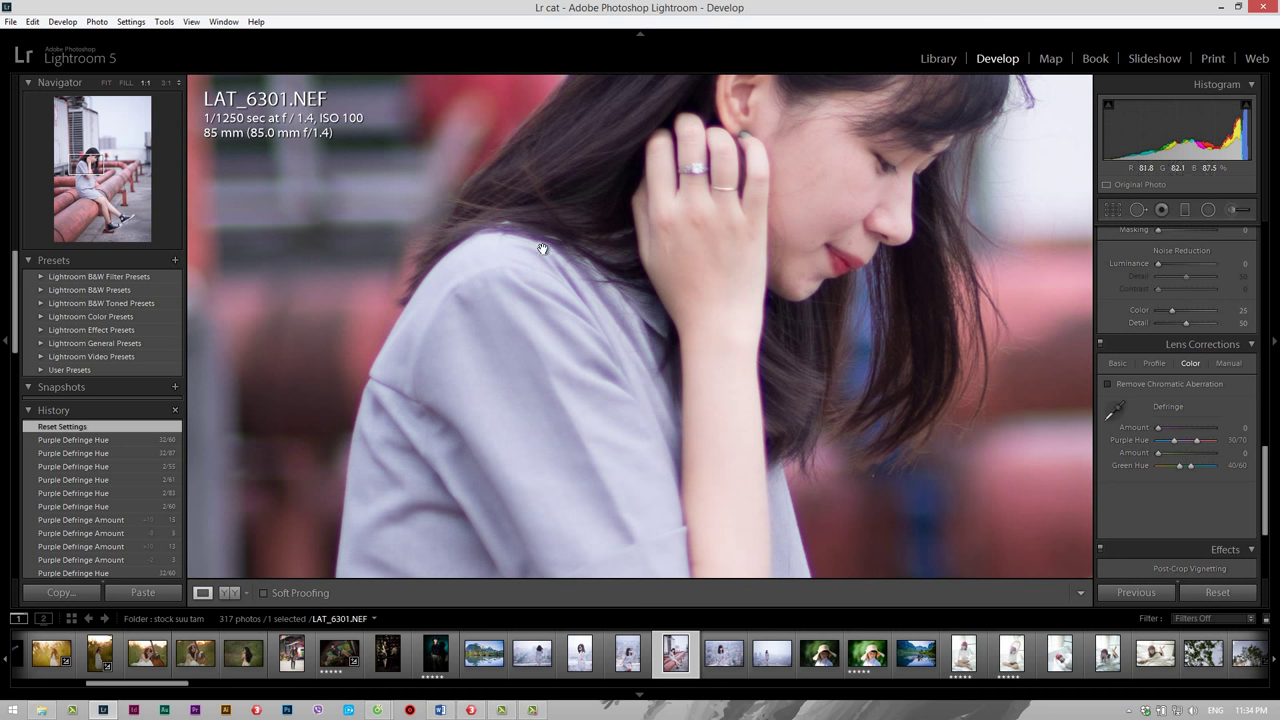
drag(741, 174, 667, 354)
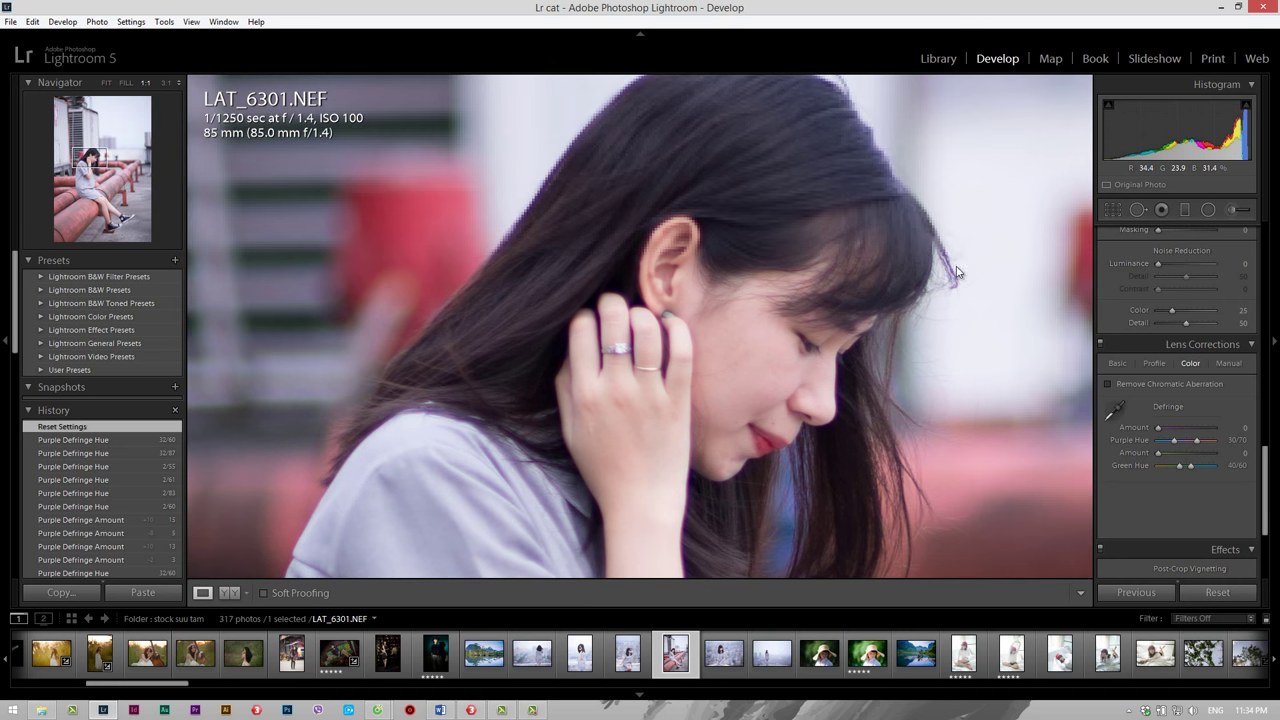
drag(887, 267, 898, 354)
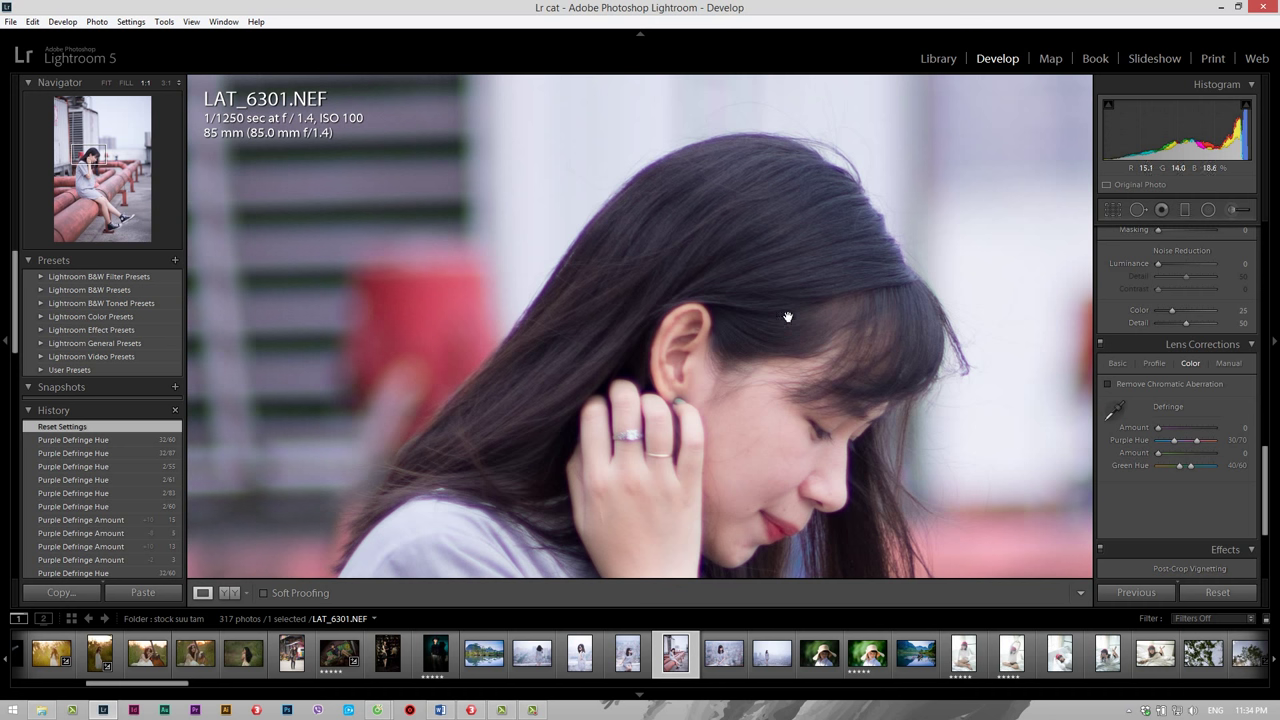
scroll(788, 317, down, 2)
scroll(803, 266, down, 2)
scroll(777, 334, down, 2)
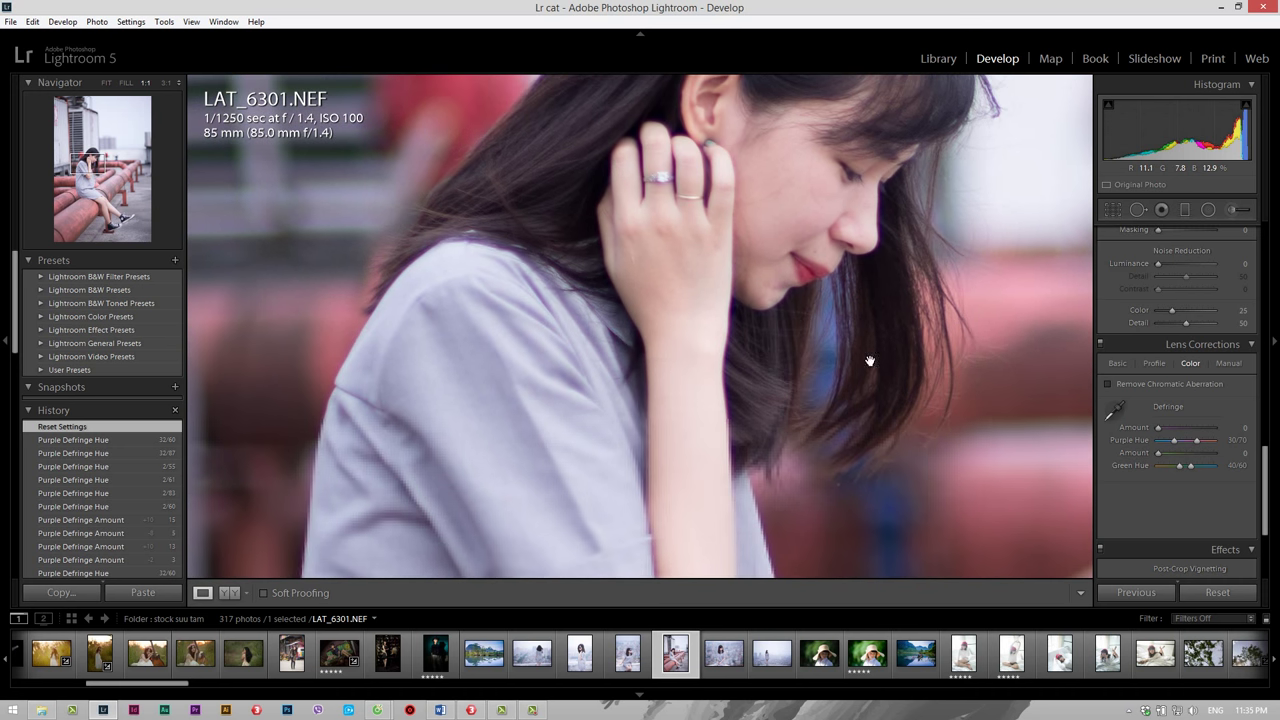
scroll(850, 370, down, 1)
scroll(815, 365, down, 1)
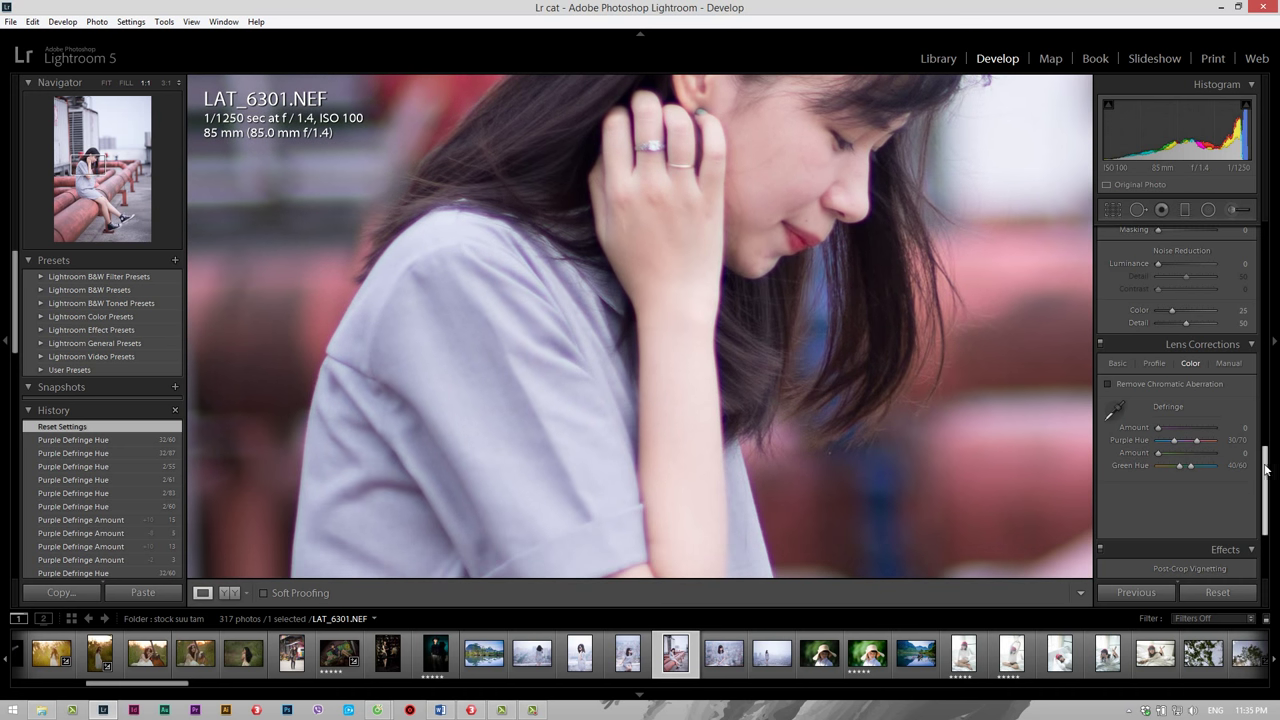
Collapse Basic, HSL and Detail, leaving Lens Corrections open on its Color Defringe settings.
drag(1266, 457, 1245, 230)
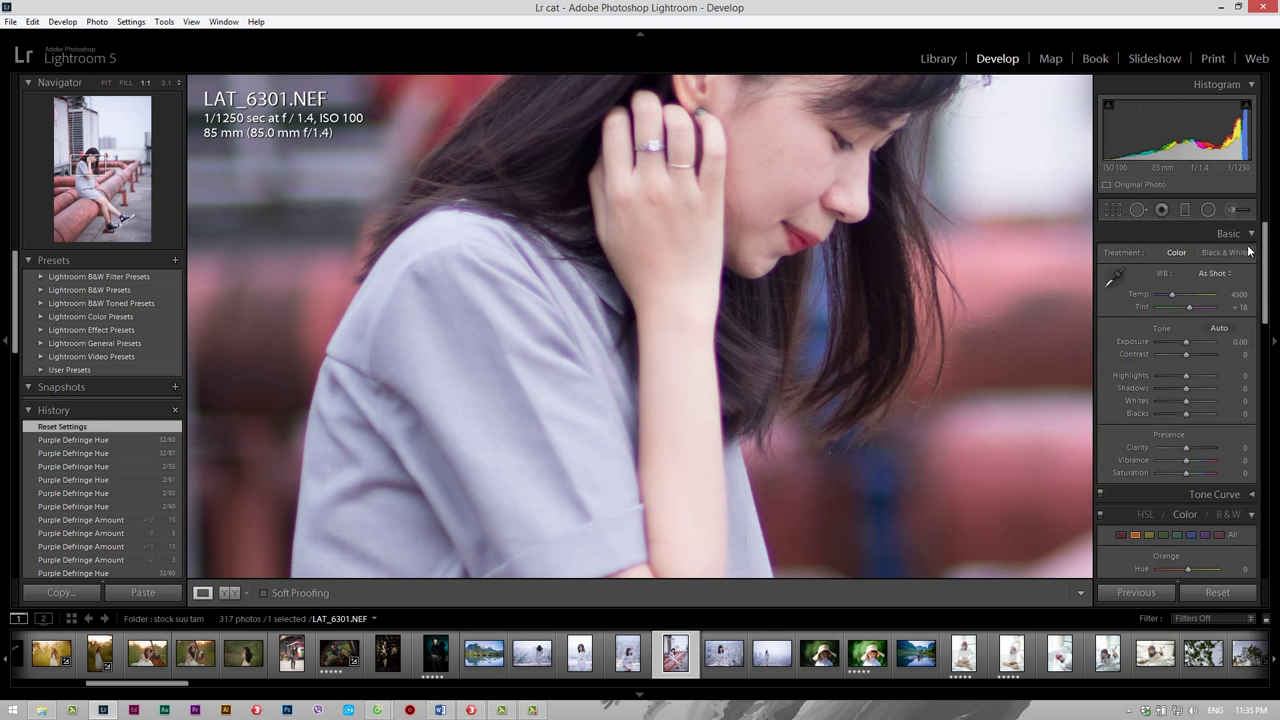
key(ctrl+1)
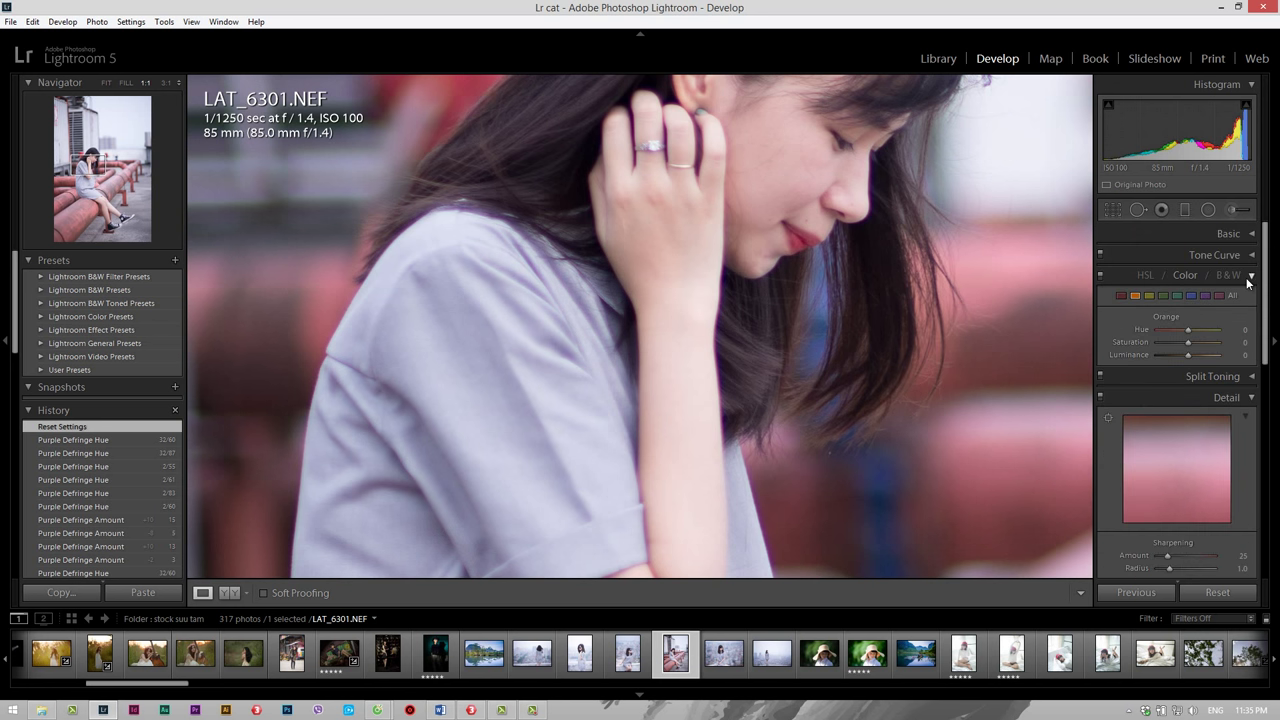
click(1249, 277)
click(1250, 320)
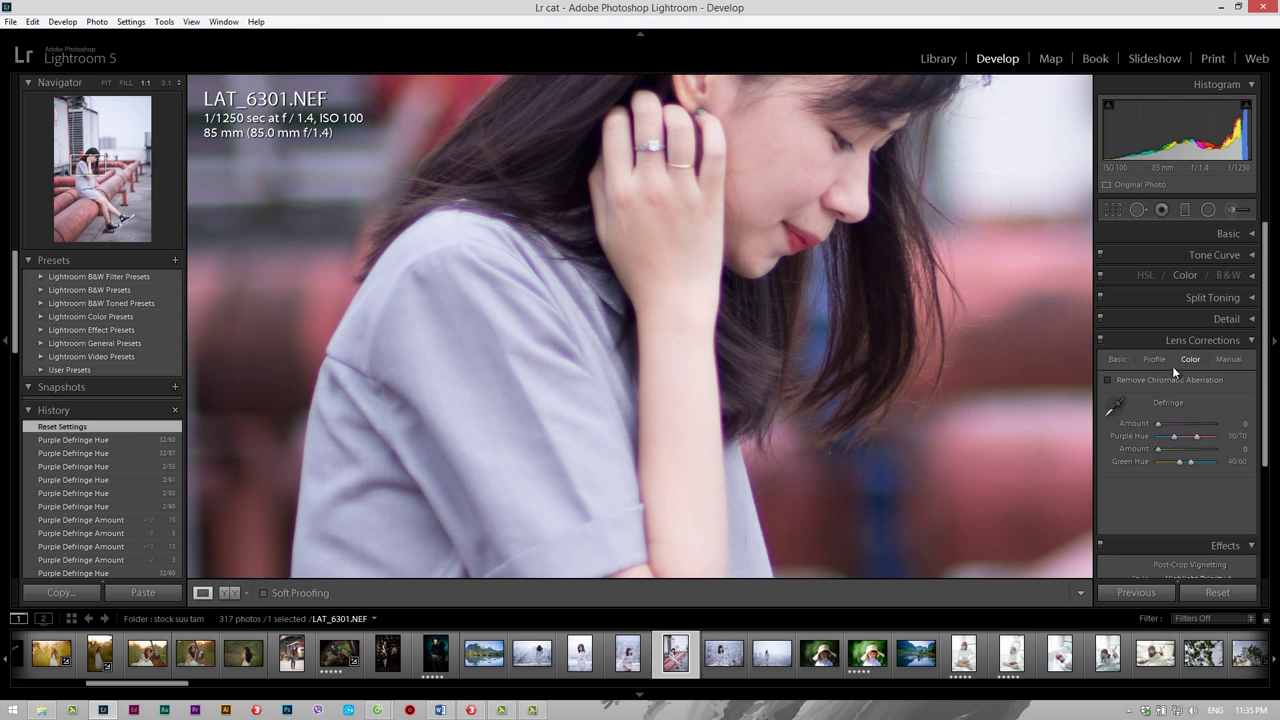
click(1117, 359)
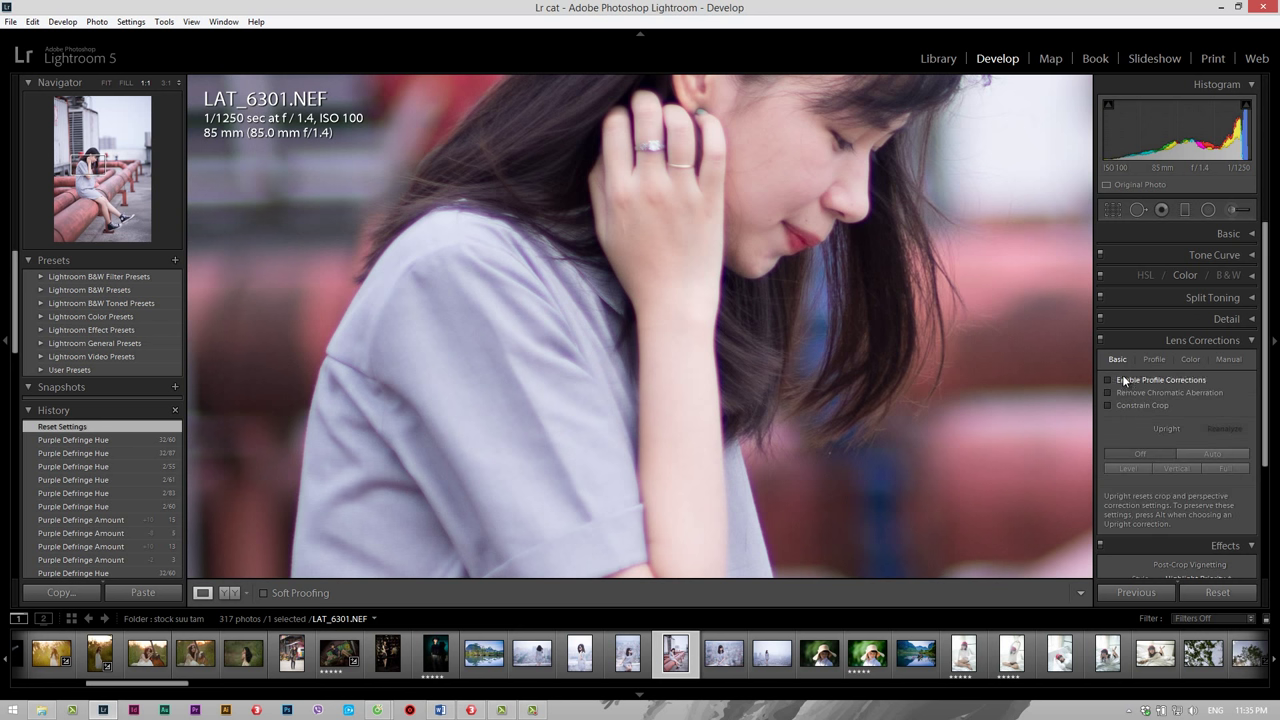
click(1191, 360)
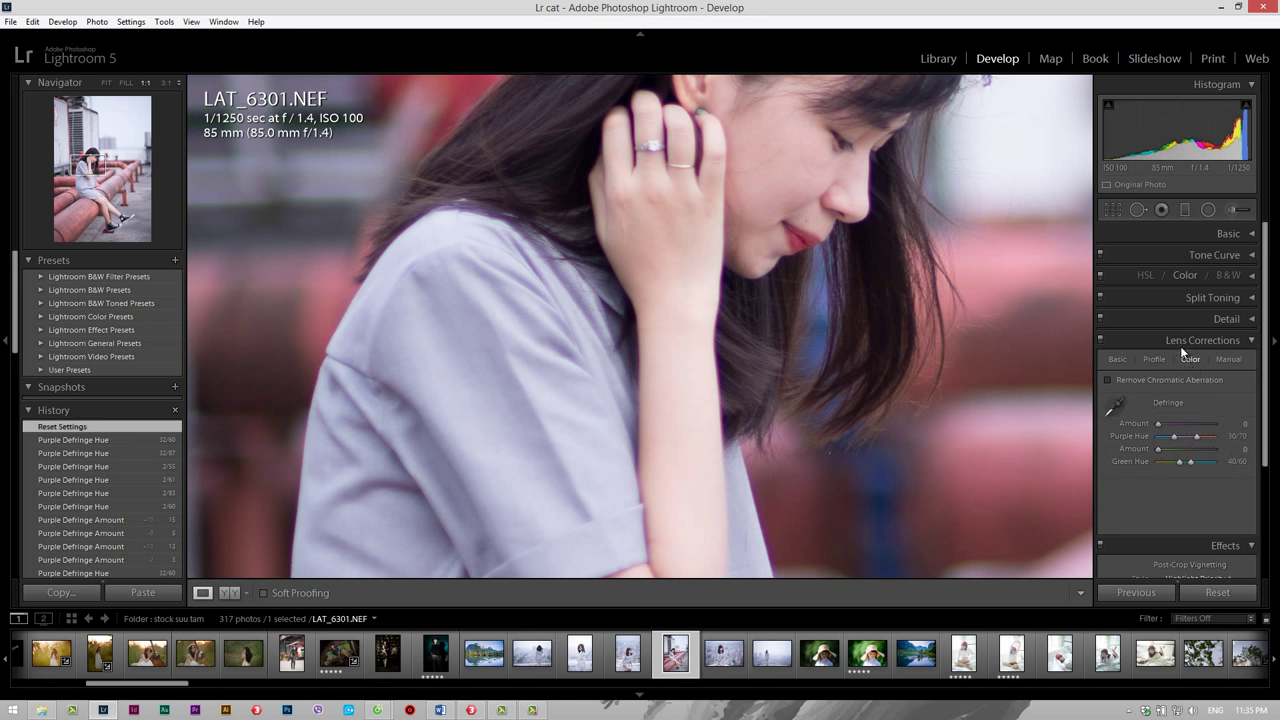
Turn on Remove Chromatic Aberration and raise the purple Defringe Amount toward 5.
click(1107, 381)
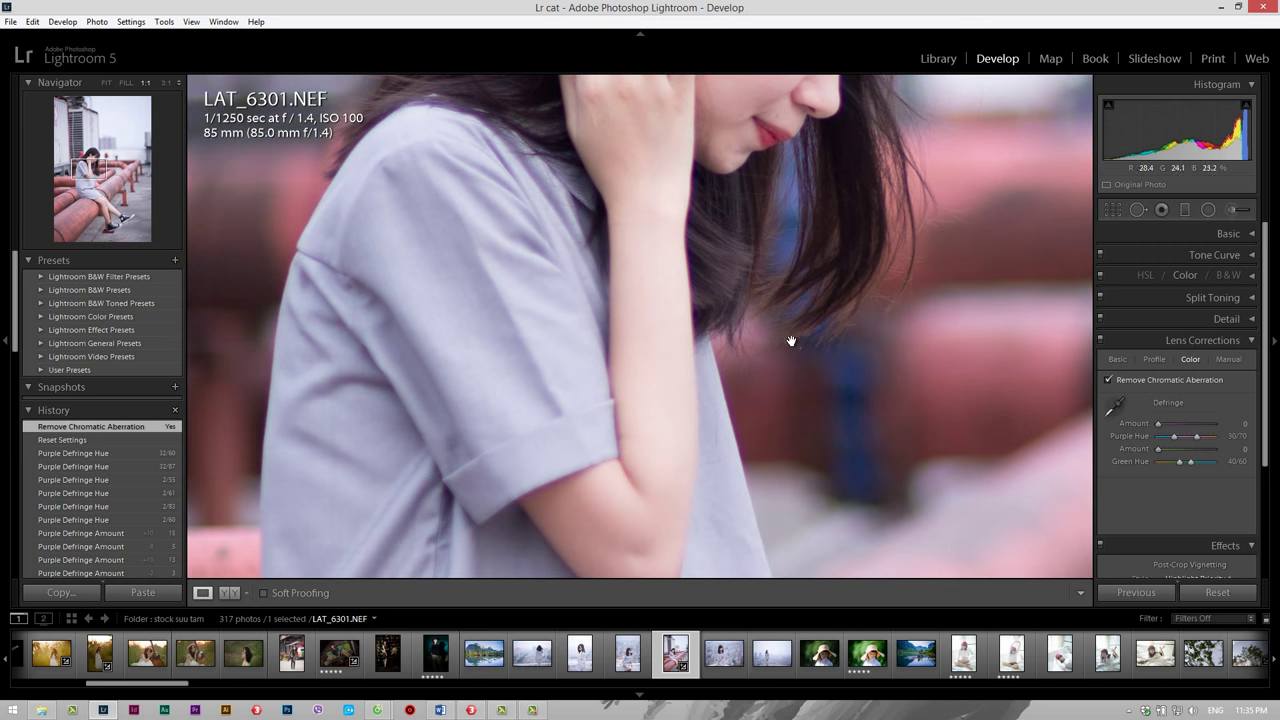
drag(791, 338, 792, 325)
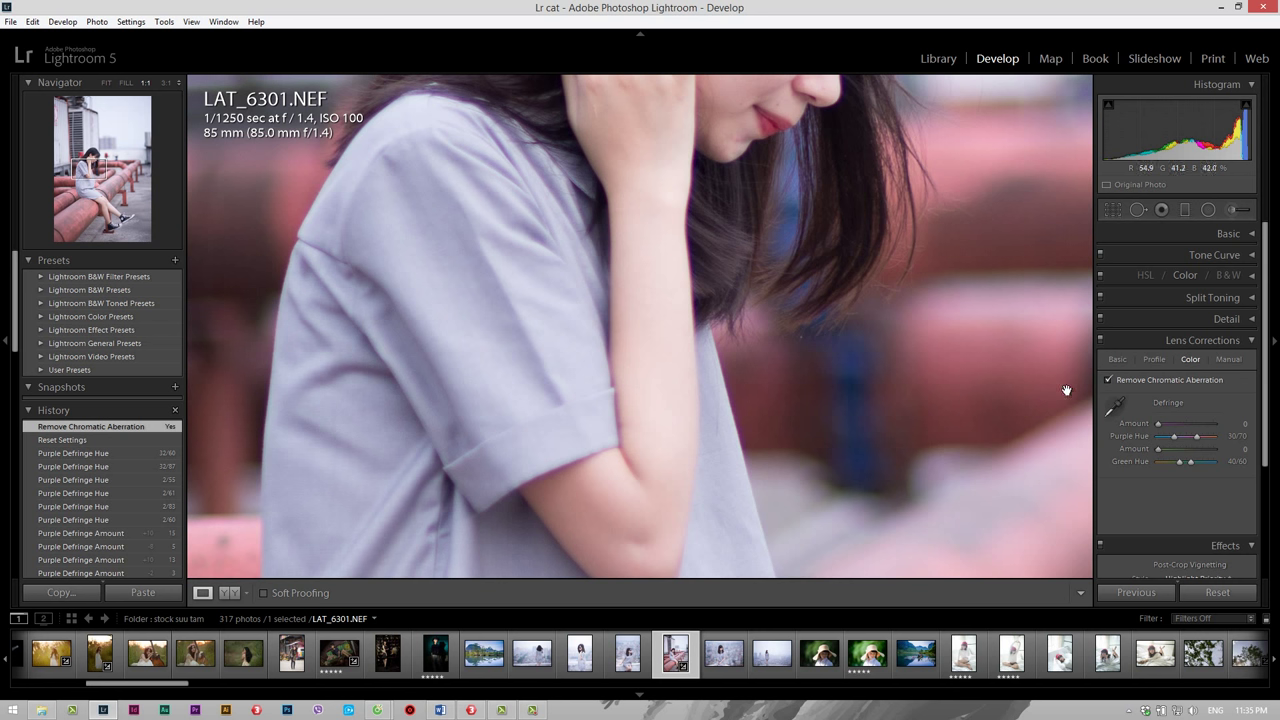
click(1162, 425)
scroll(811, 351, down, 2)
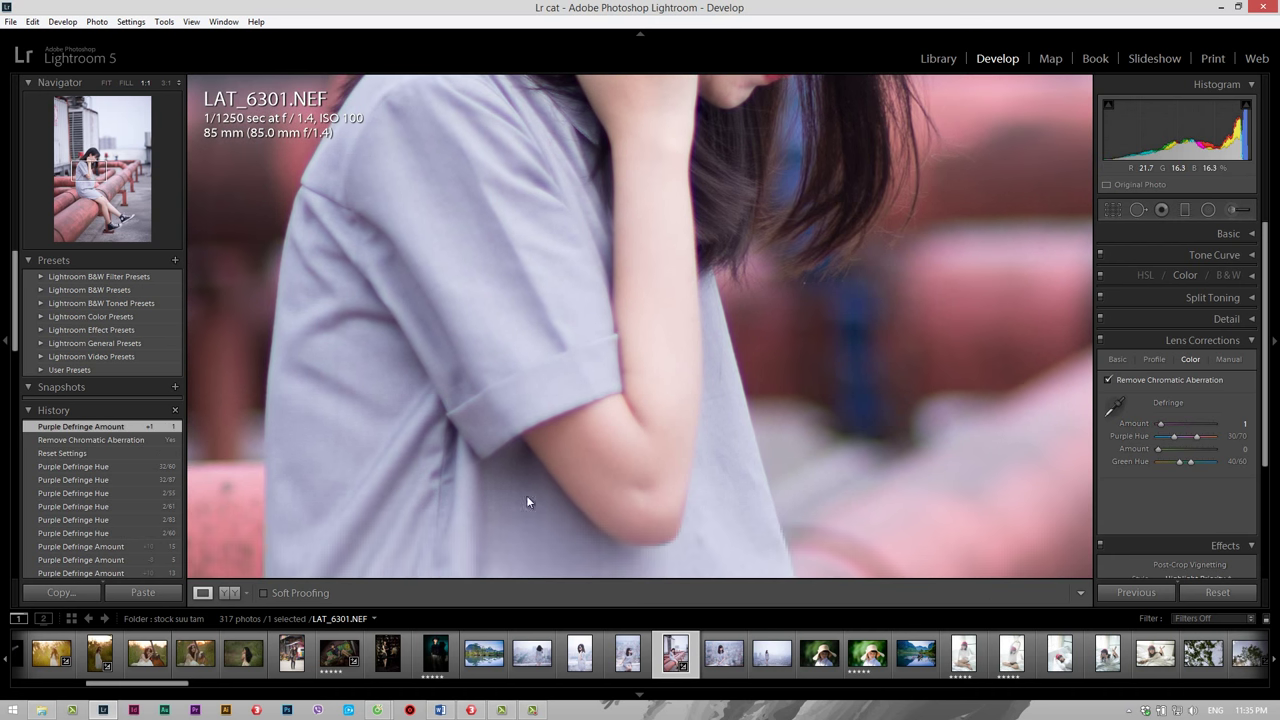
drag(793, 113, 693, 538)
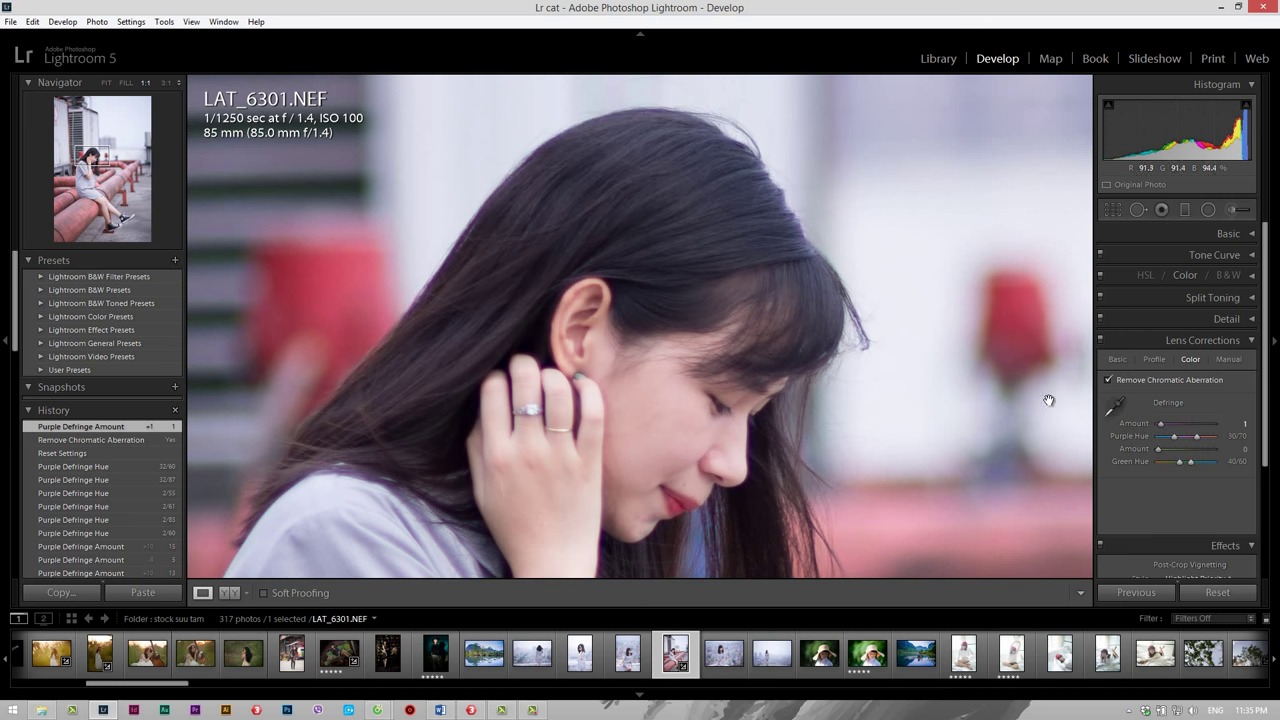
drag(1172, 423, 1187, 426)
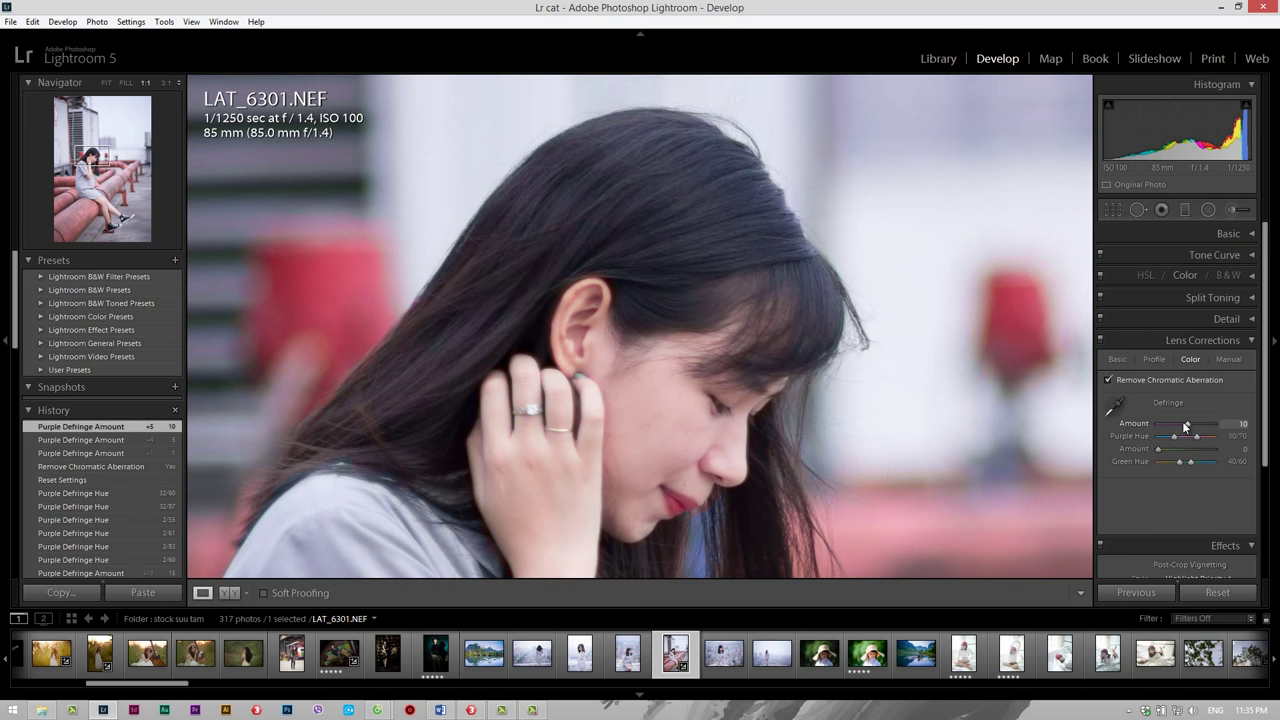
Pan the 1:1 view over shirt, pipes, face and hair to check the defringe result.
drag(757, 463, 780, 266)
mouse_move(812, 519)
mouse_down()
mouse_move(777, 217)
mouse_move(810, 242)
mouse_move(820, 274)
mouse_up()
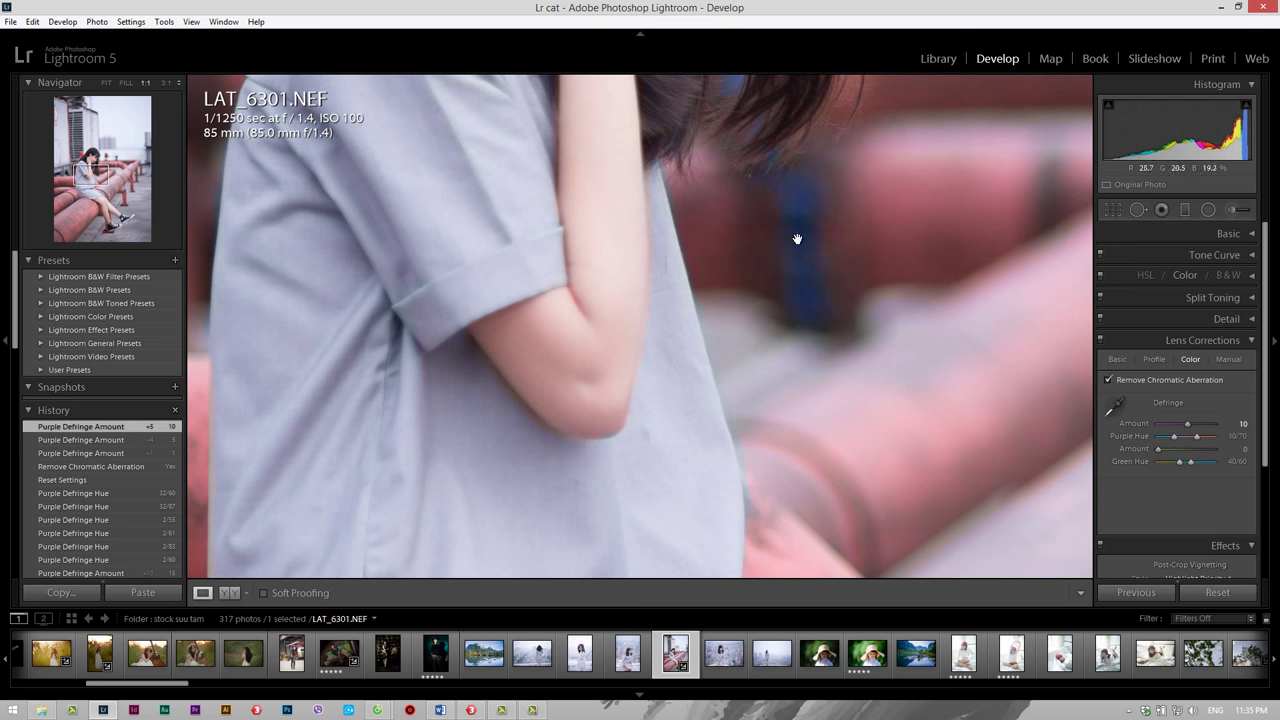
drag(904, 146, 872, 464)
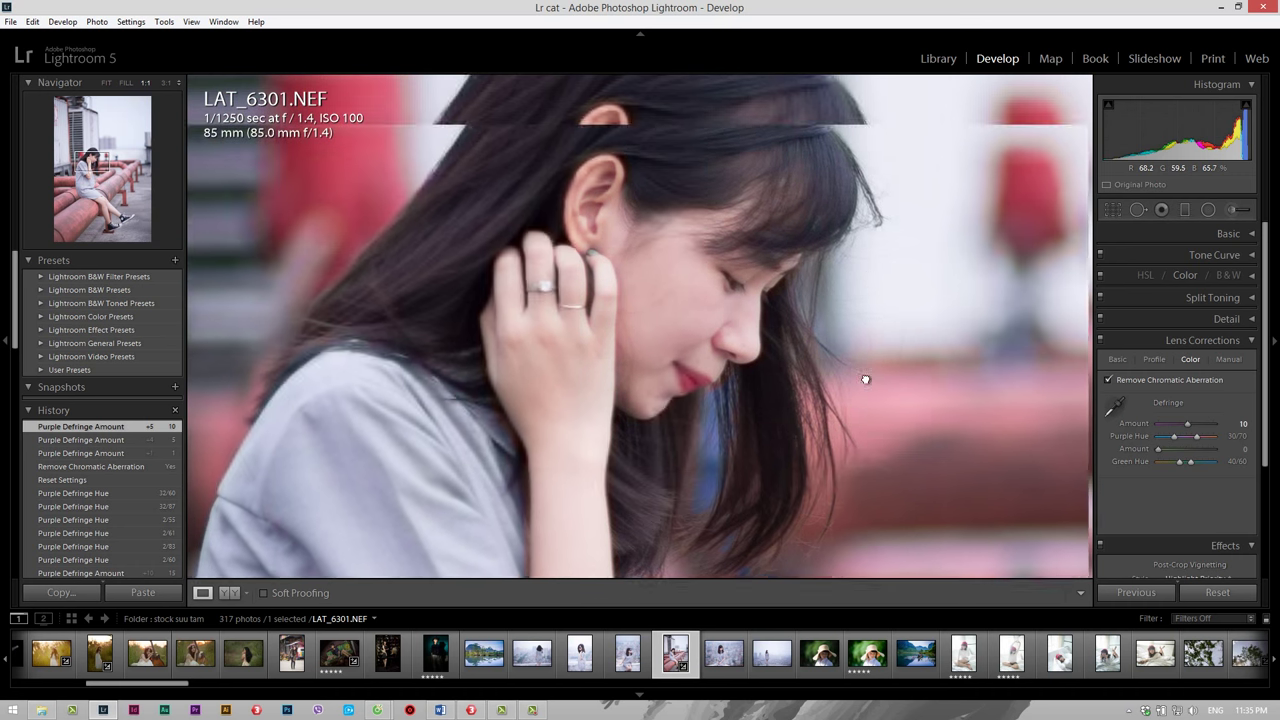
drag(772, 78, 767, 234)
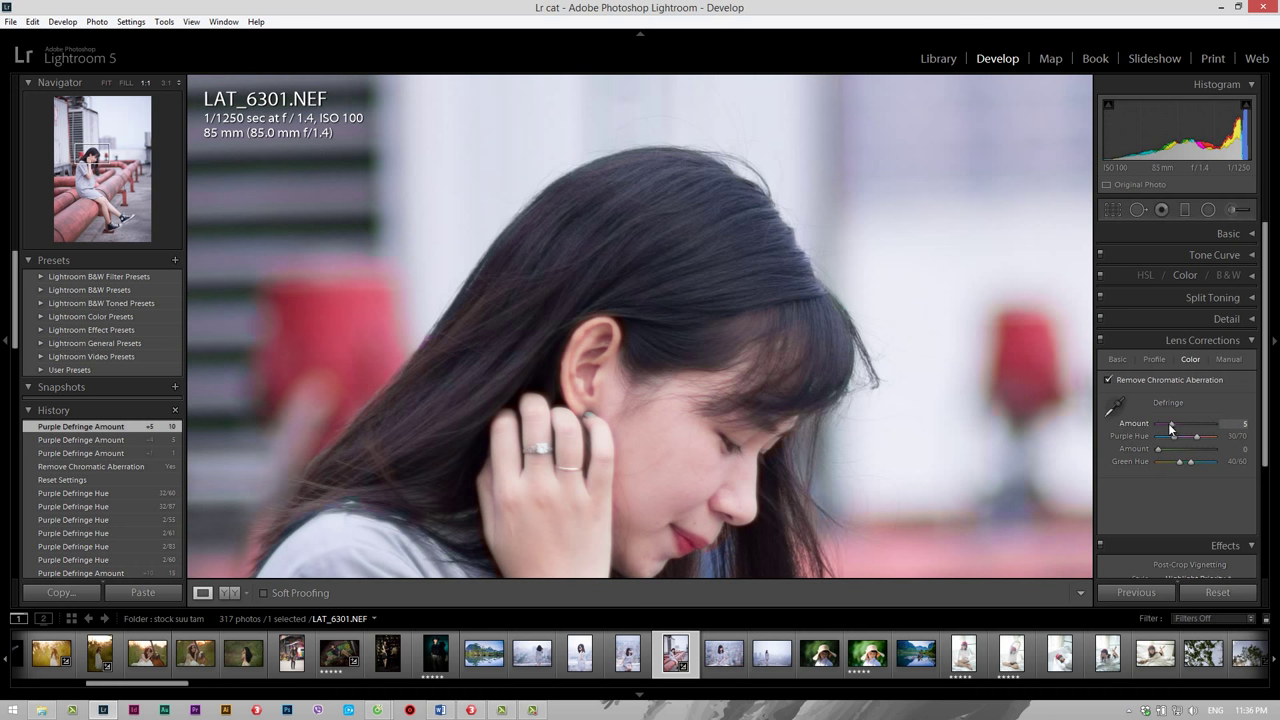
drag(790, 570, 746, 299)
drag(717, 405, 731, 366)
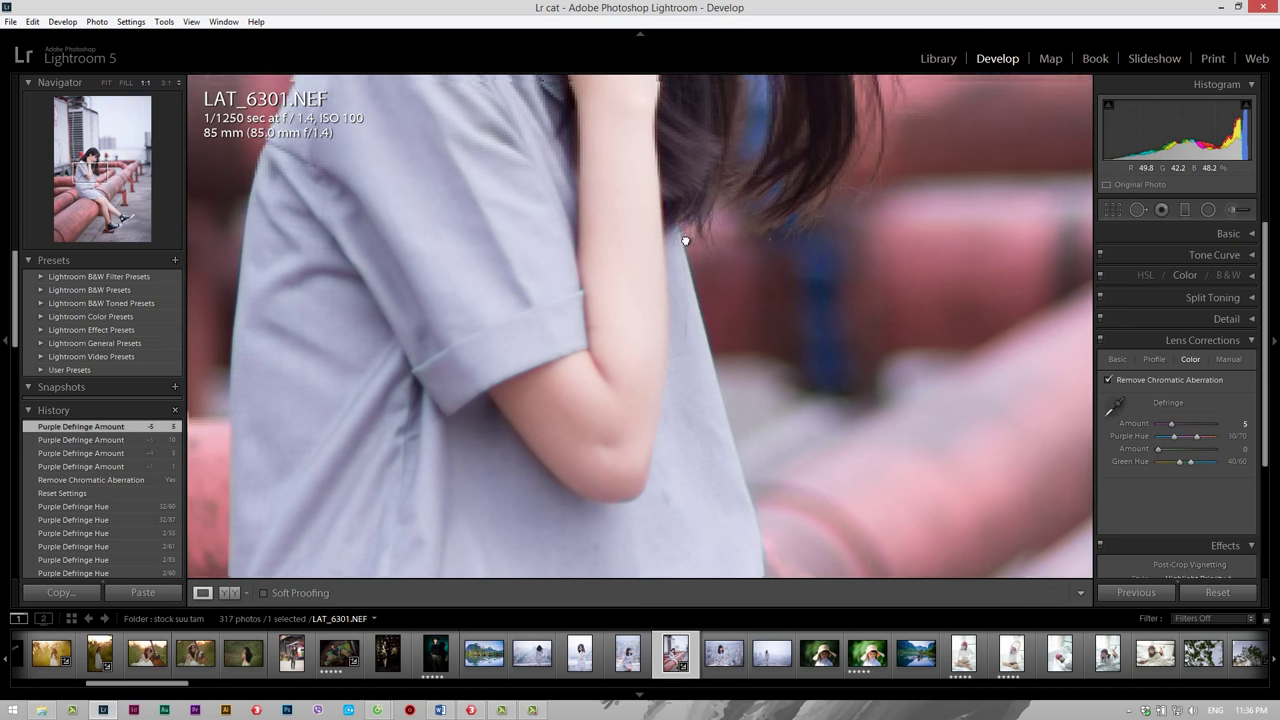
Try purple Defringe amounts 10, 8 and 1 before settling on 3 while checking edges.
drag(659, 125, 684, 240)
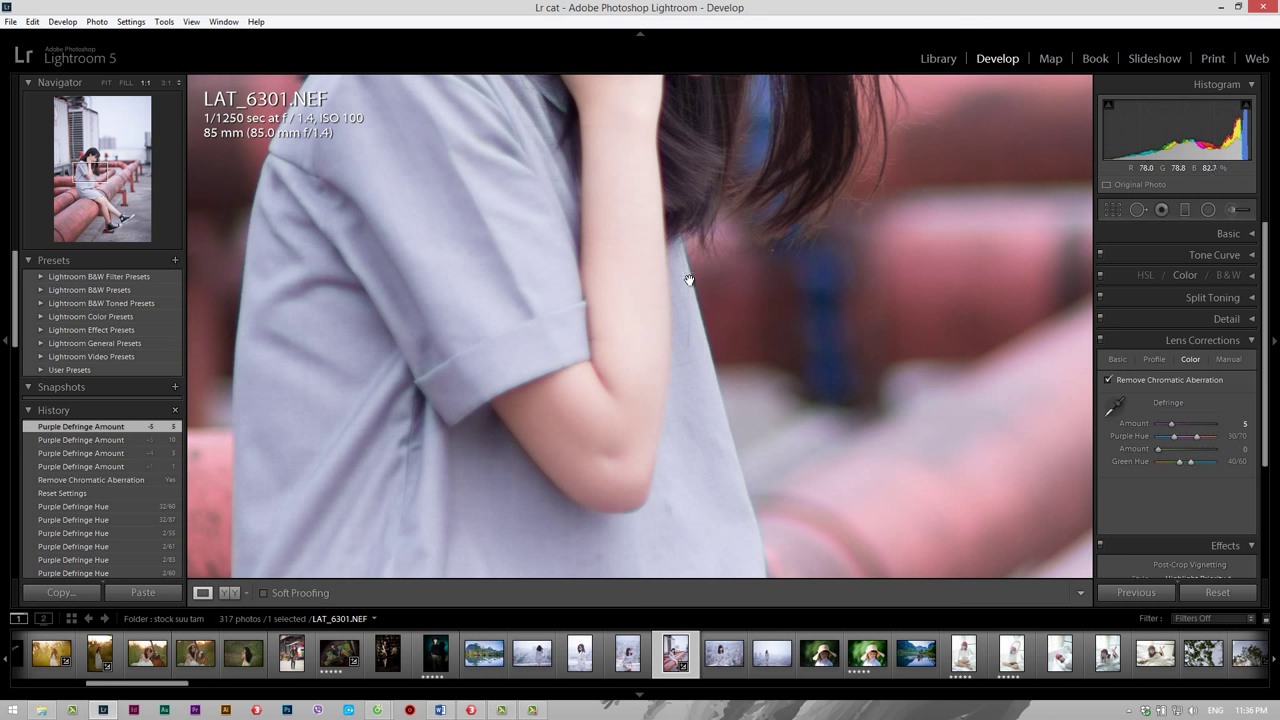
drag(714, 368, 772, 222)
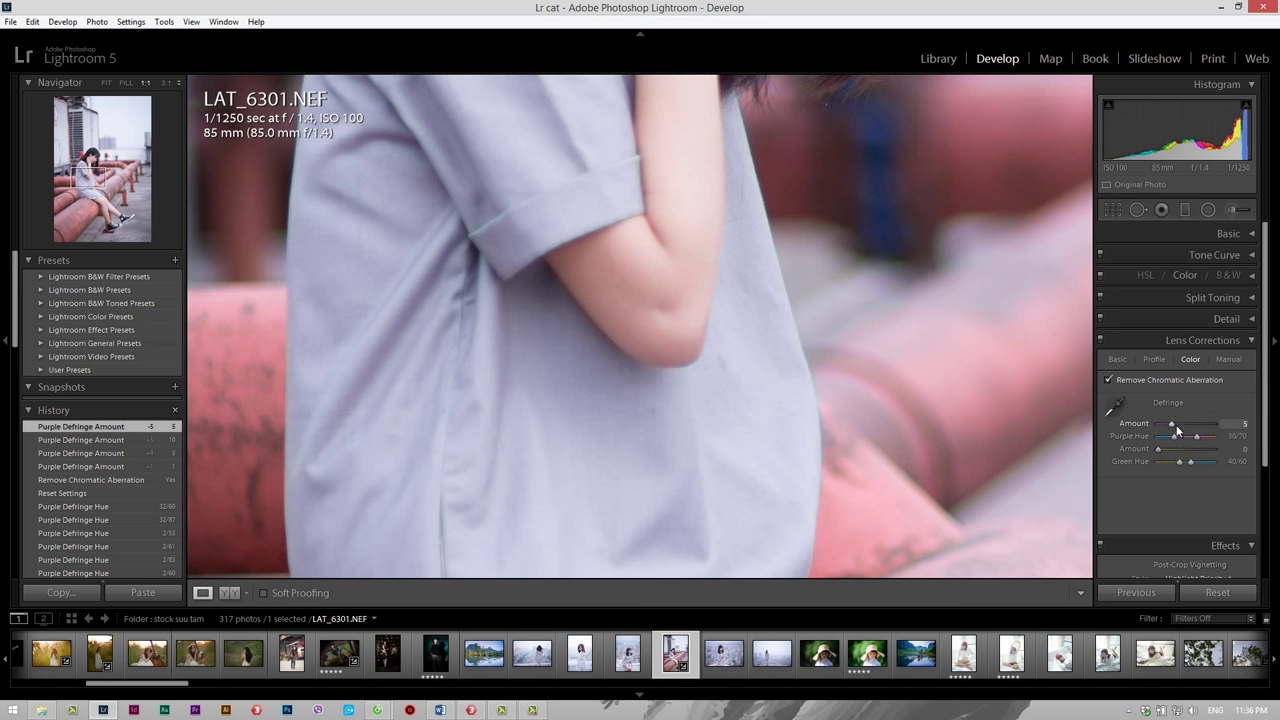
drag(1178, 424, 1186, 424)
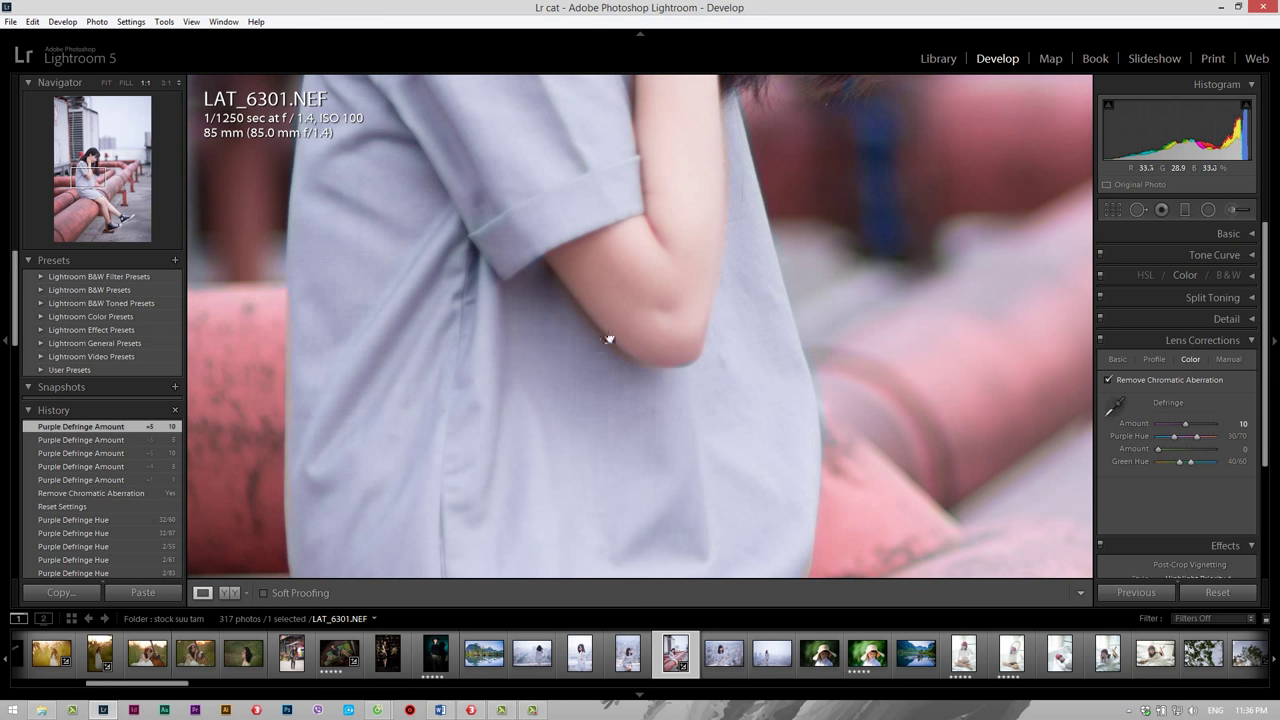
drag(1182, 424, 1166, 424)
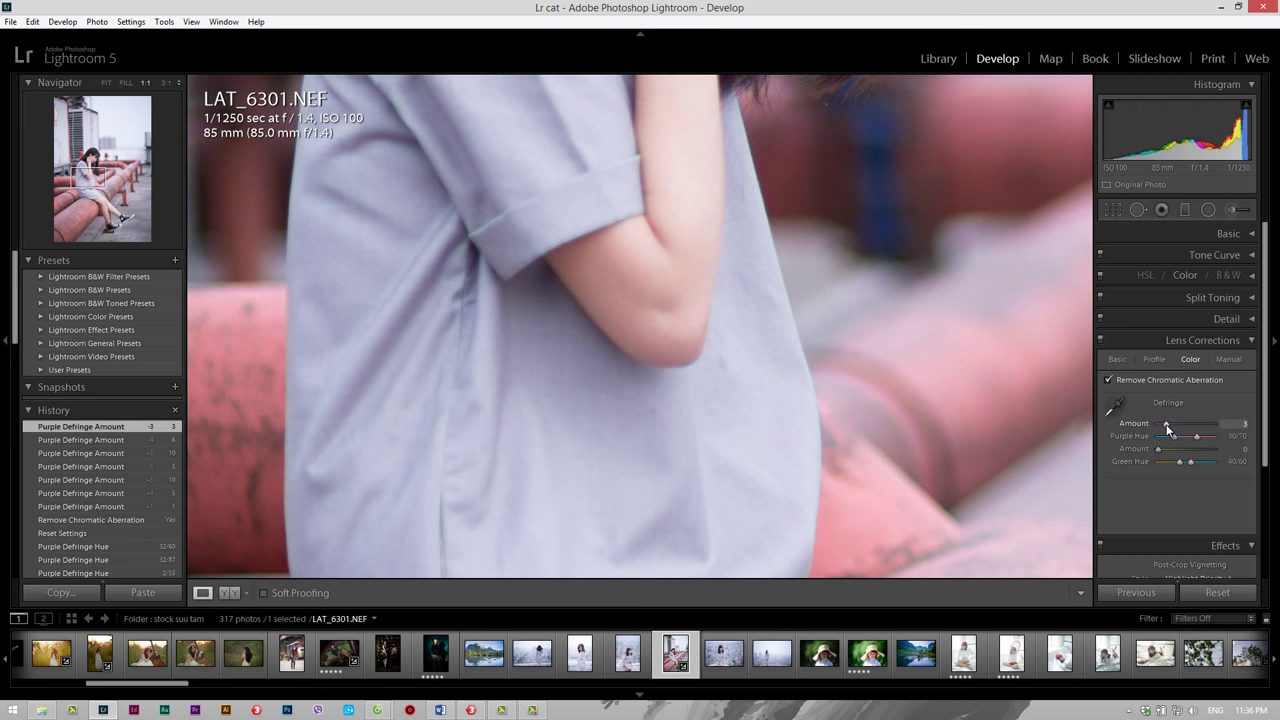
drag(874, 191, 895, 428)
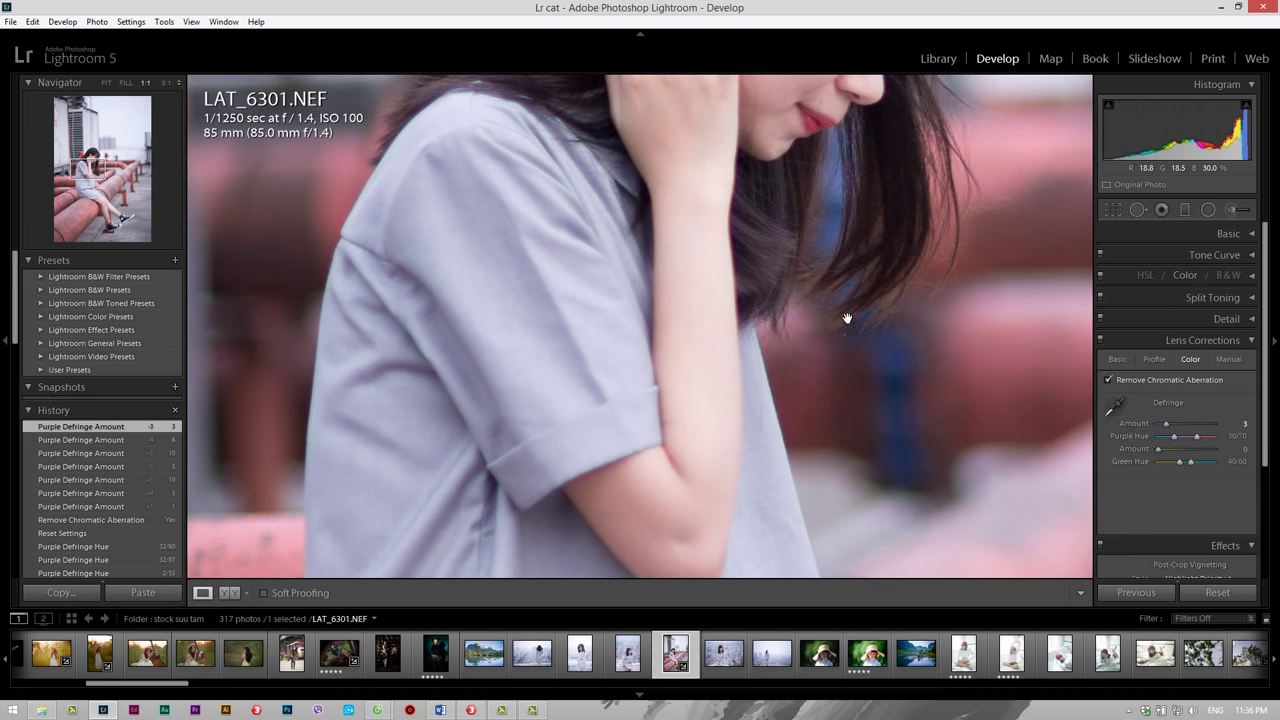
drag(809, 223, 797, 423)
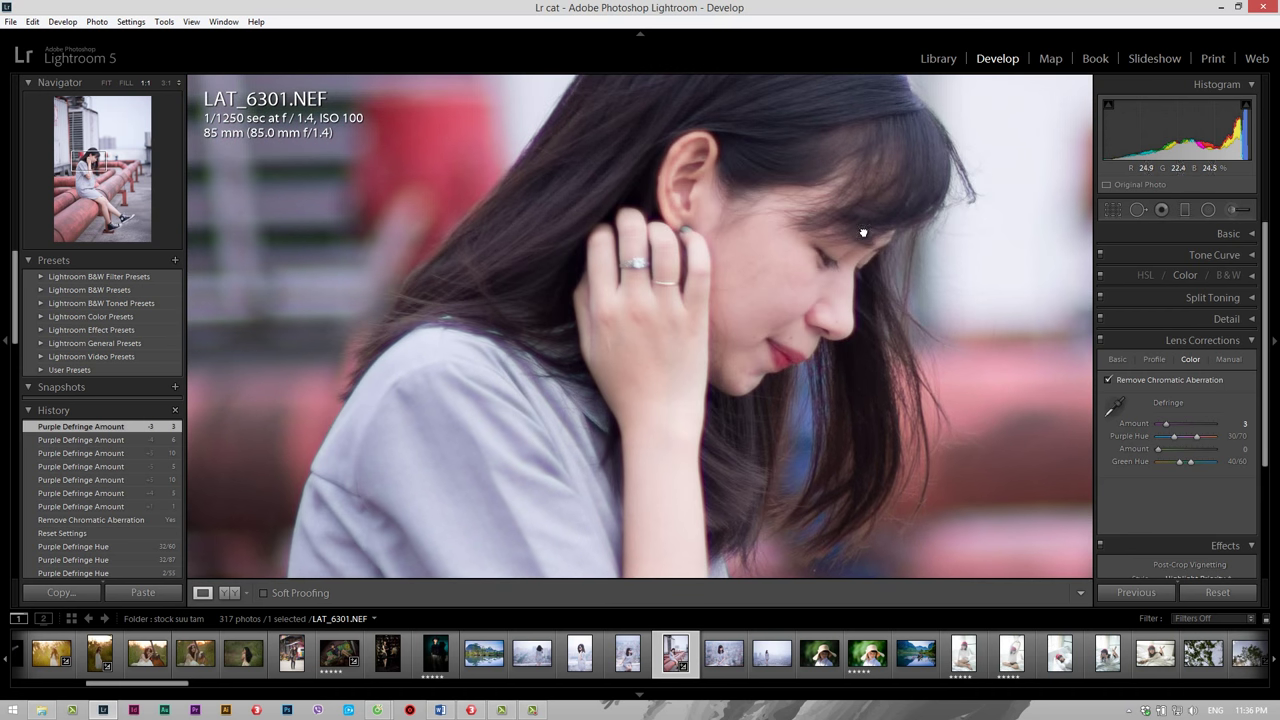
drag(852, 220, 846, 408)
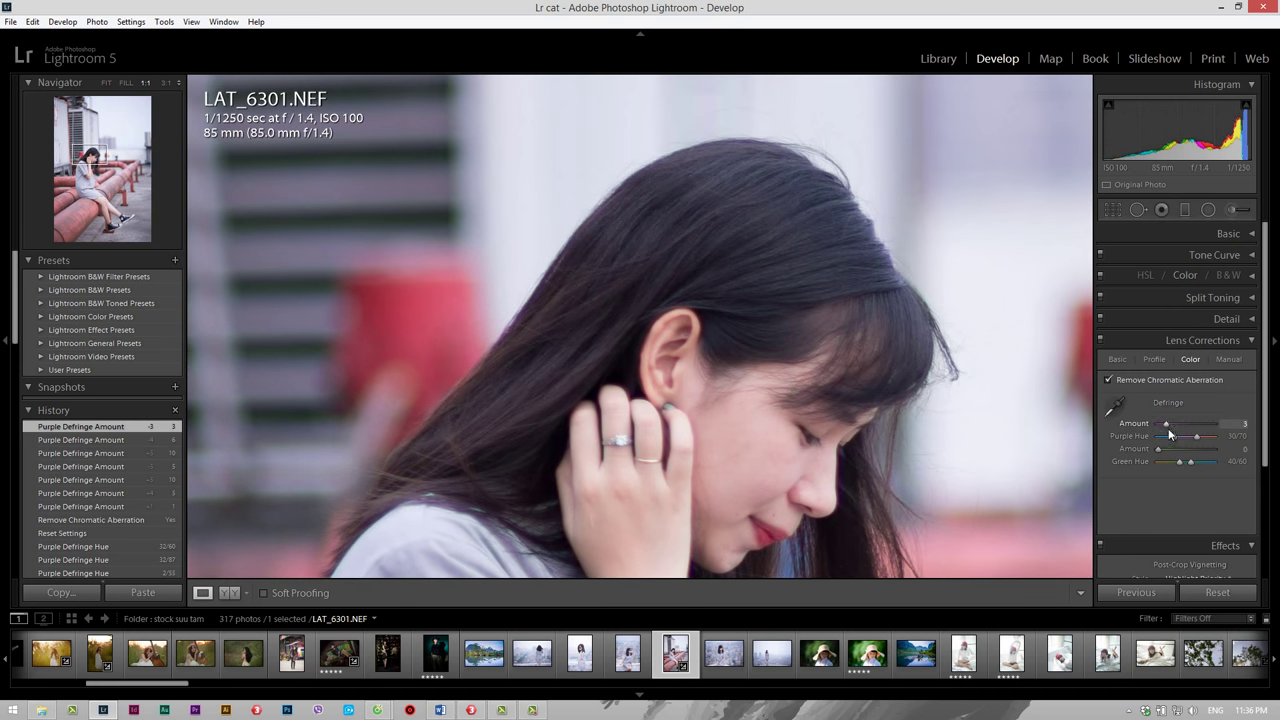
drag(1167, 423, 1166, 425)
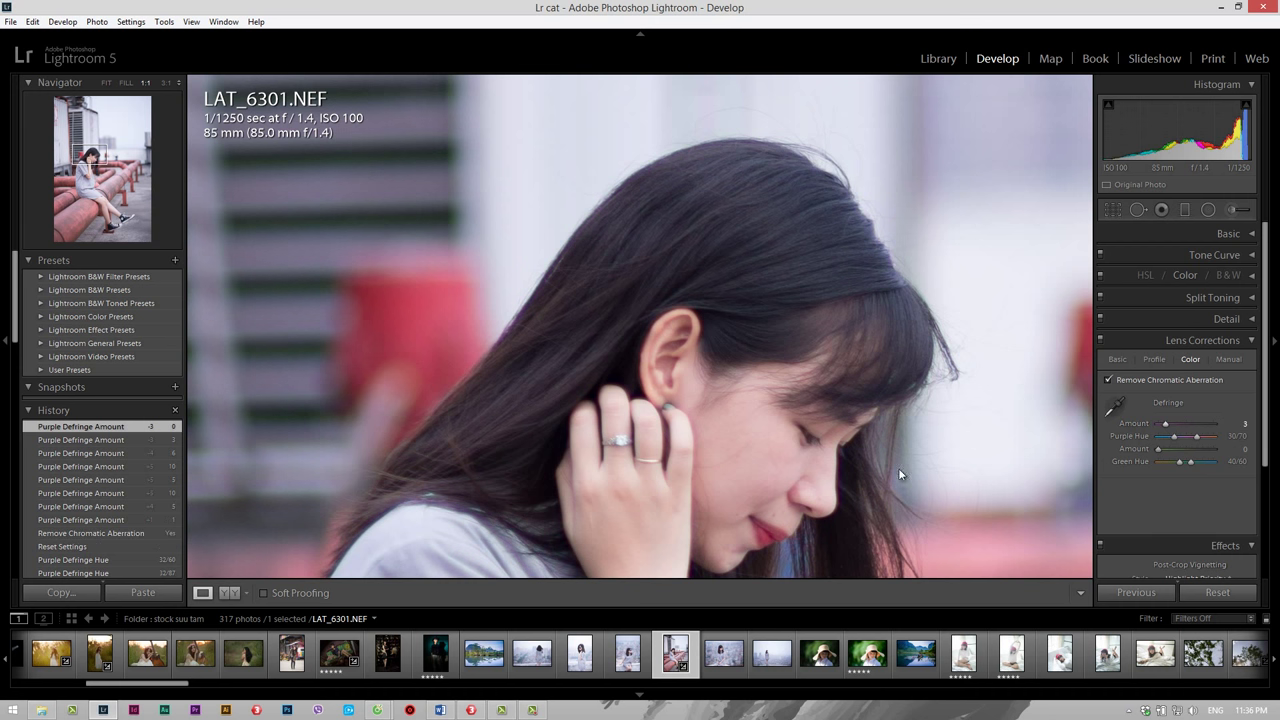
drag(898, 468, 806, 207)
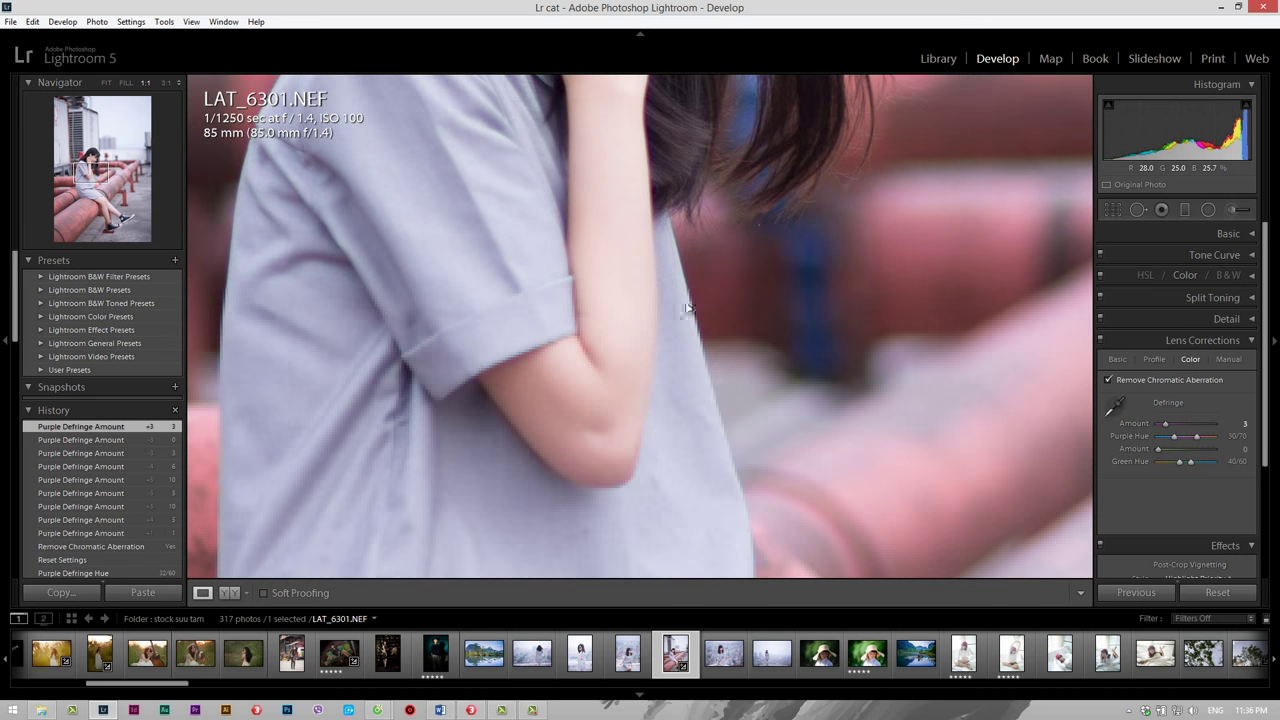
Set the green Defringe Amount to 2 and narrow the purple hue range to 35/66.
click(1160, 451)
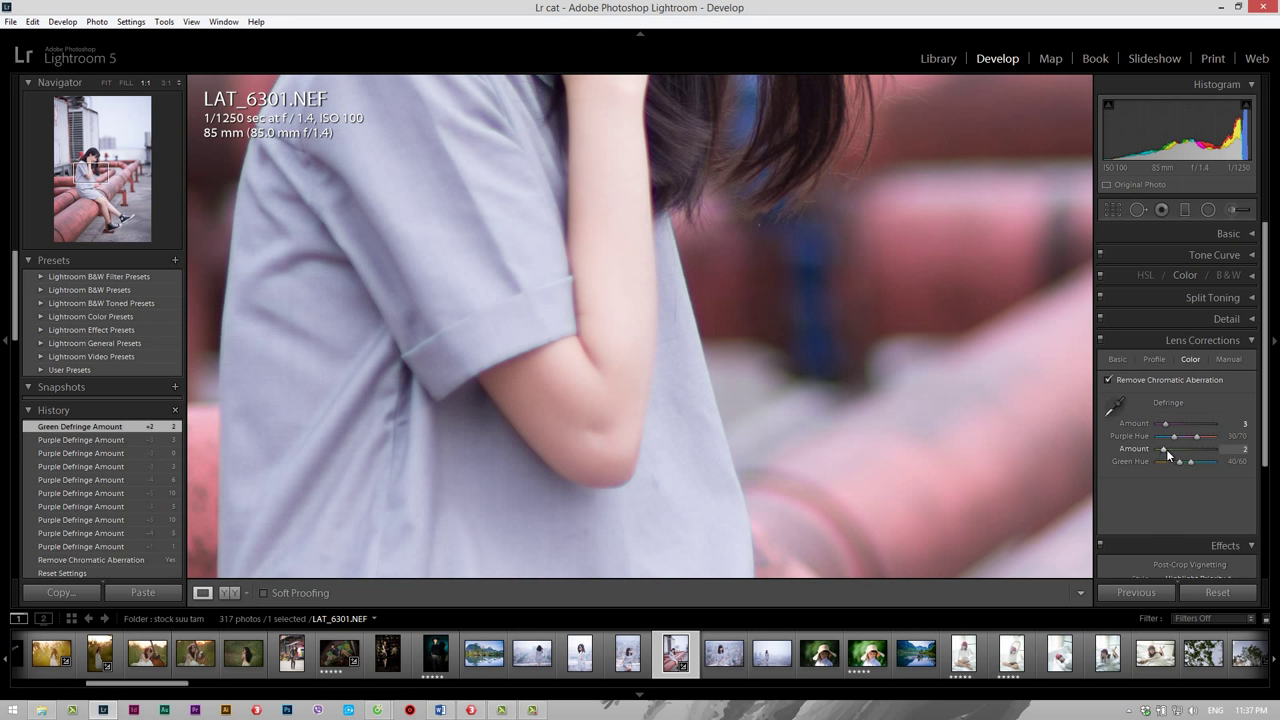
drag(1166, 453, 1163, 452)
drag(1175, 437, 1177, 437)
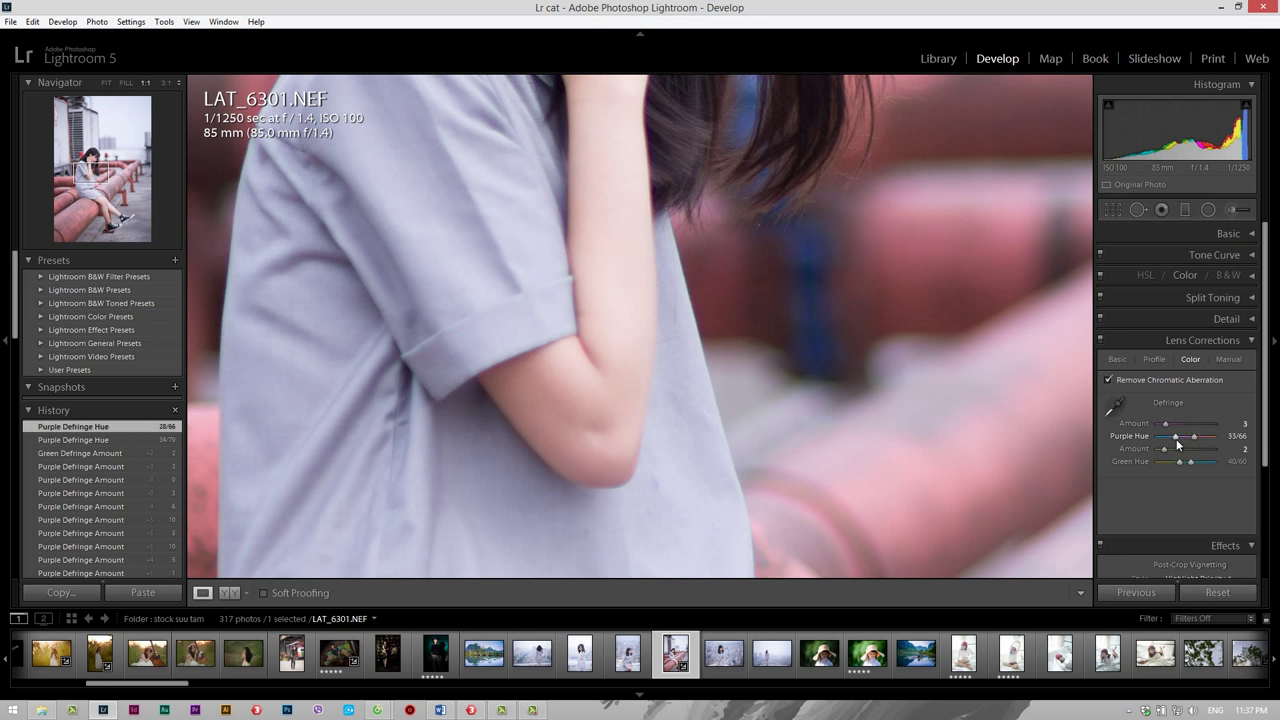
drag(1176, 440, 1172, 437)
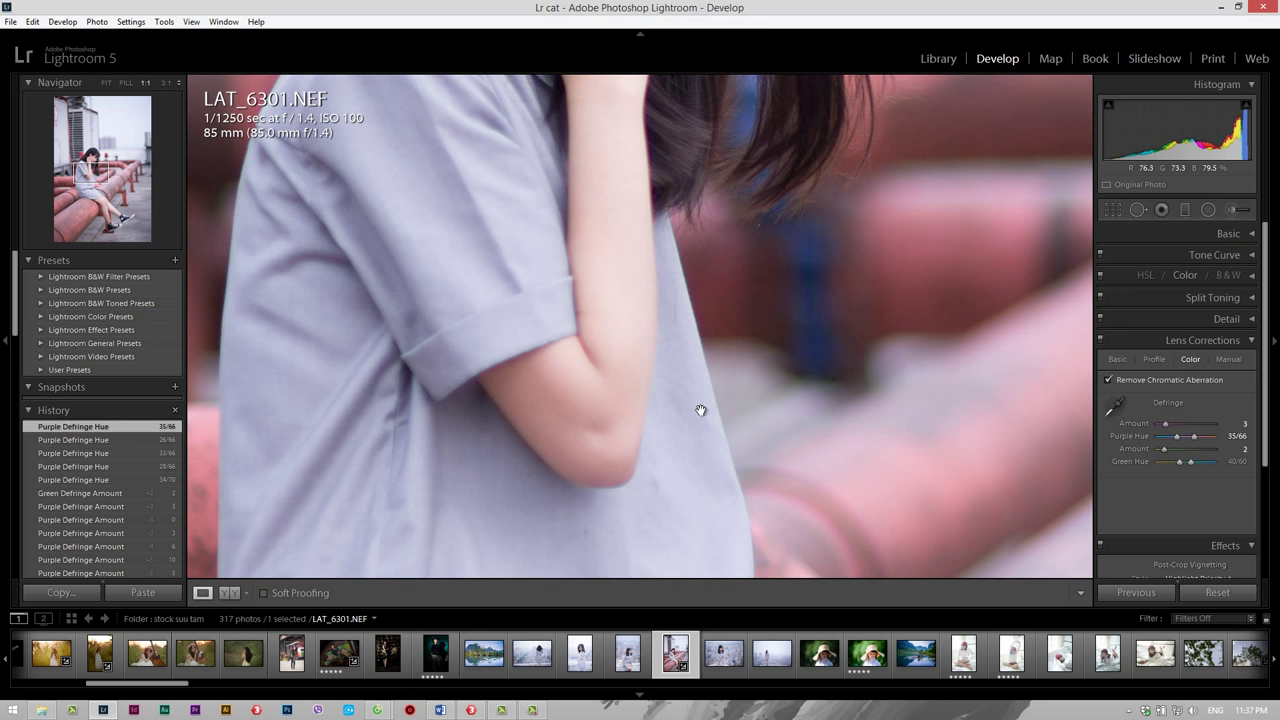
Reset the develop settings and export the photo to the Desktop, overwriting LAT_6301.jpg.
key(ctrl+shift+r)
right_click(559, 246)
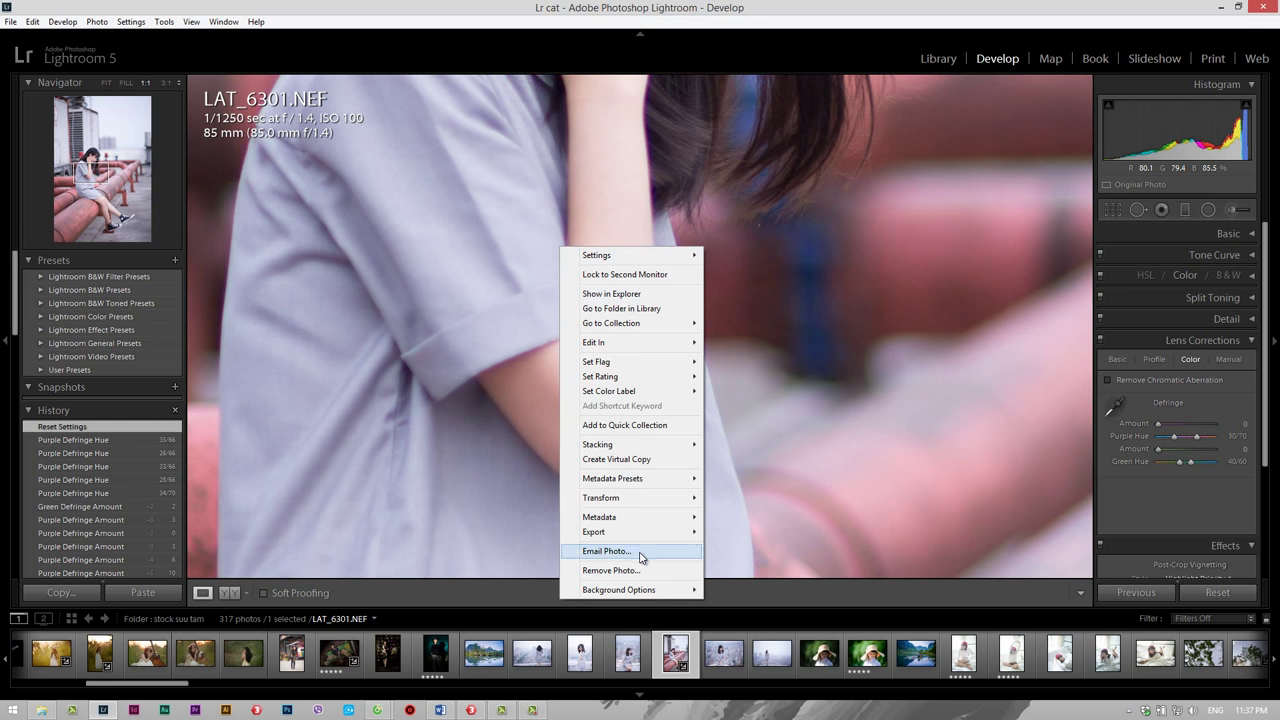
click(470, 533)
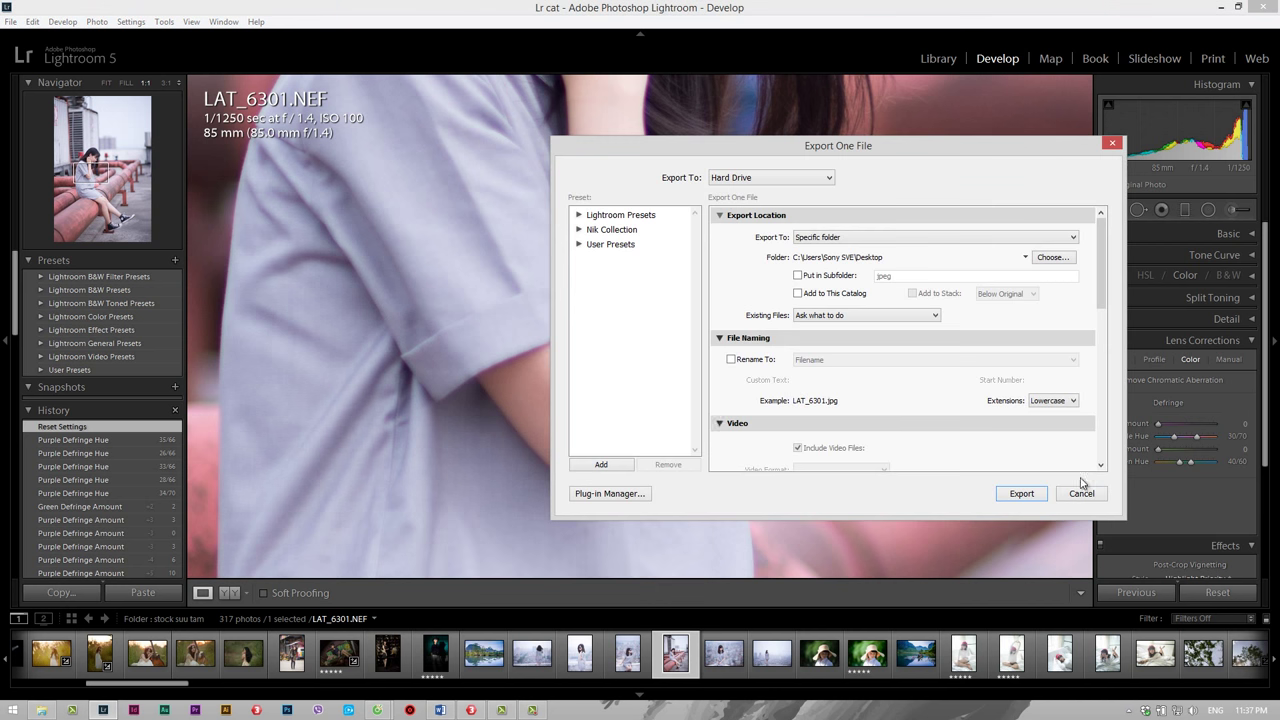
drag(1101, 265, 1101, 465)
click(1020, 493)
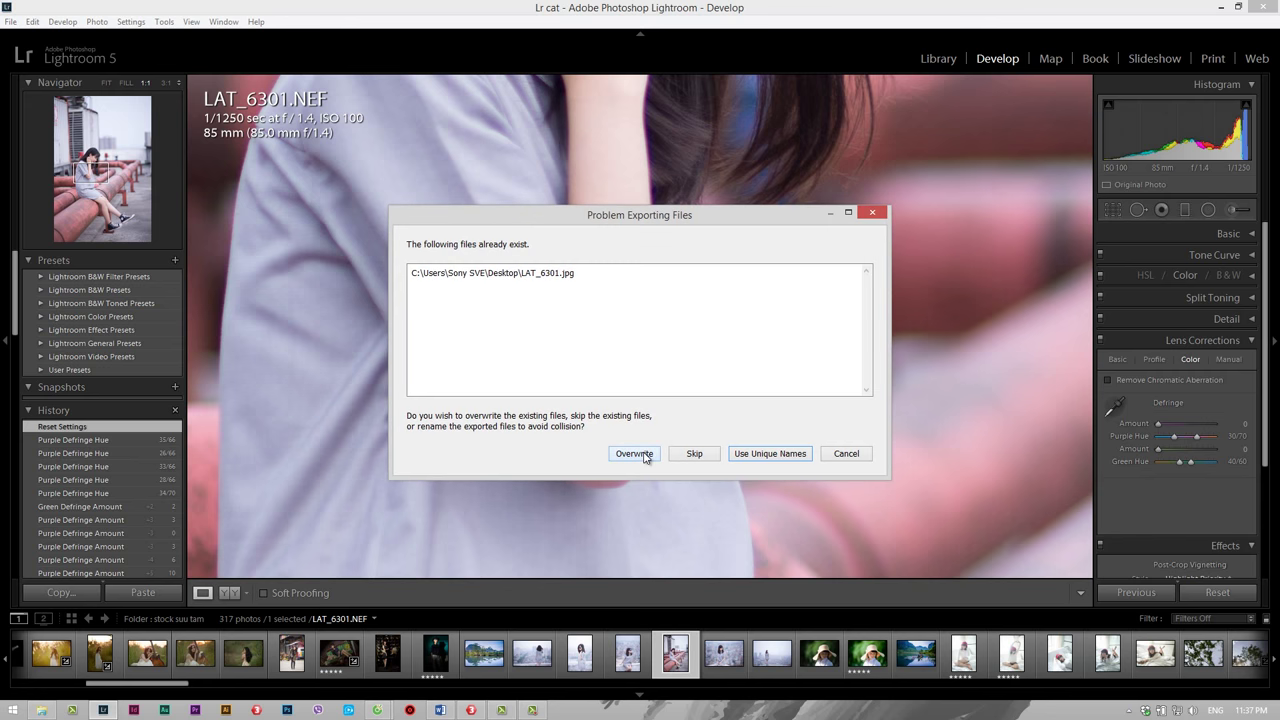
click(875, 213)
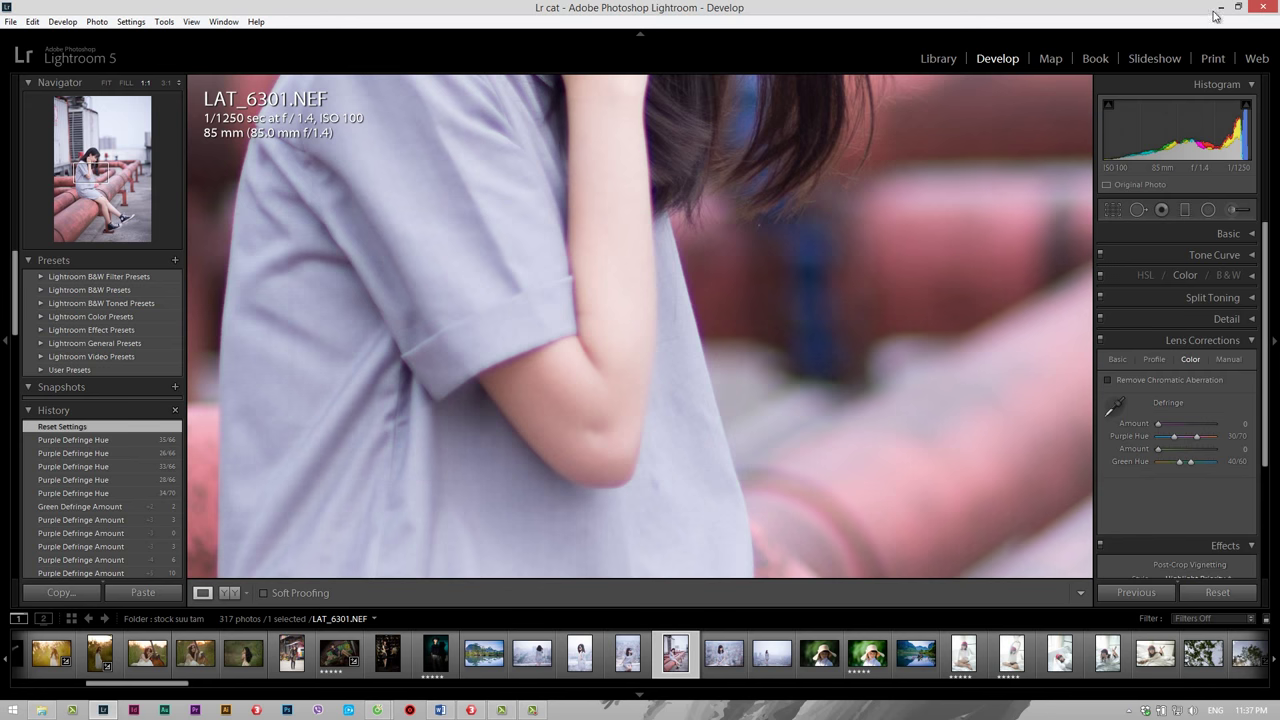
click(1218, 10)
Minimize the browser and Word and quit the FIFA game to reveal the desktop.
click(1222, 10)
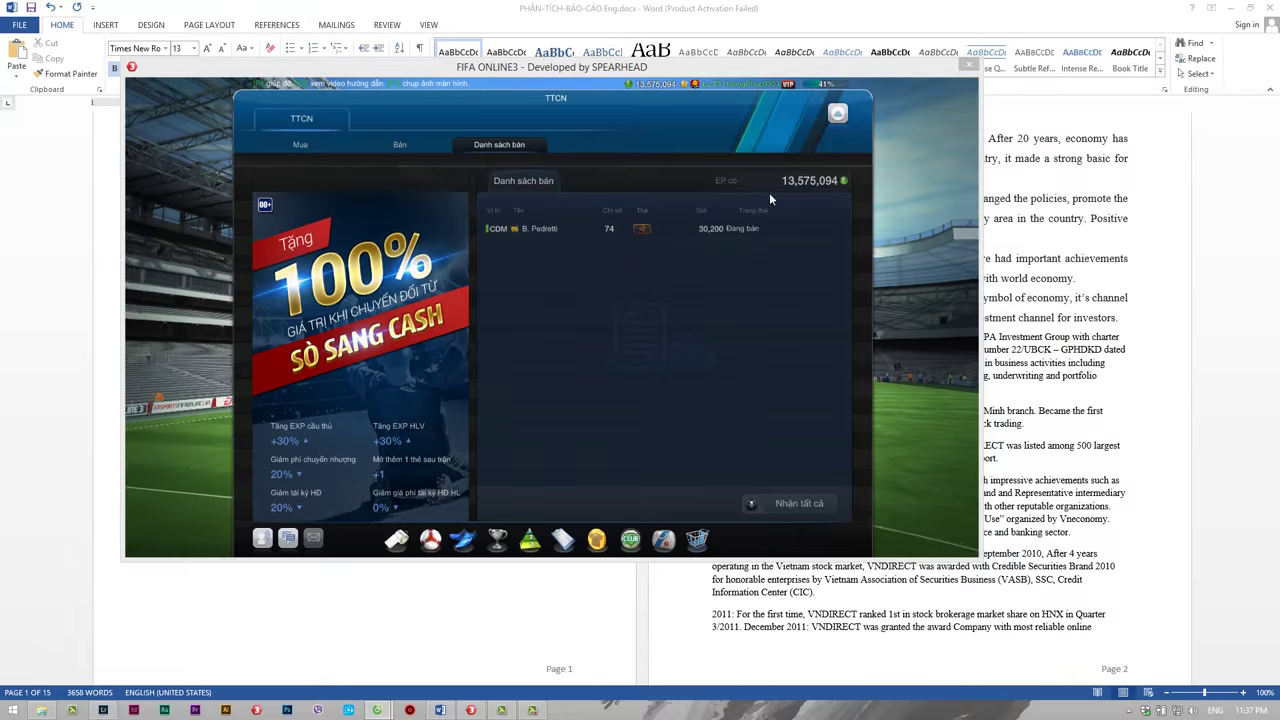
click(968, 64)
click(579, 356)
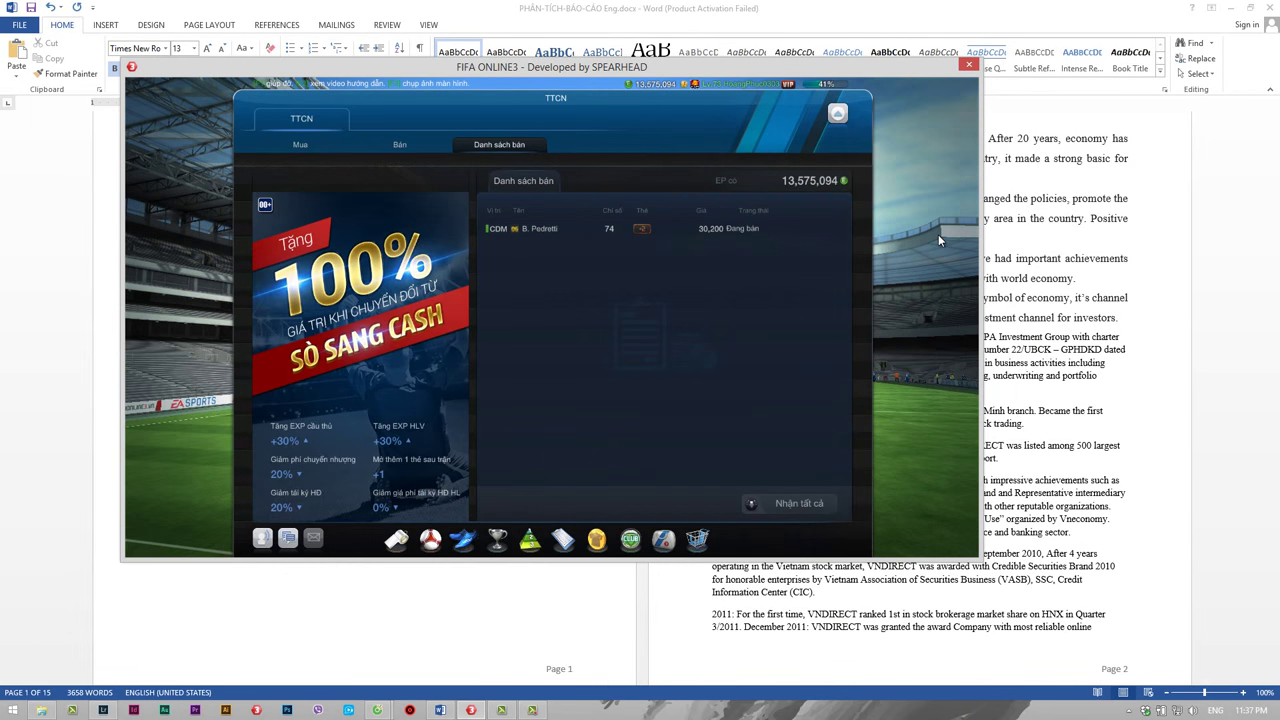
click(1228, 8)
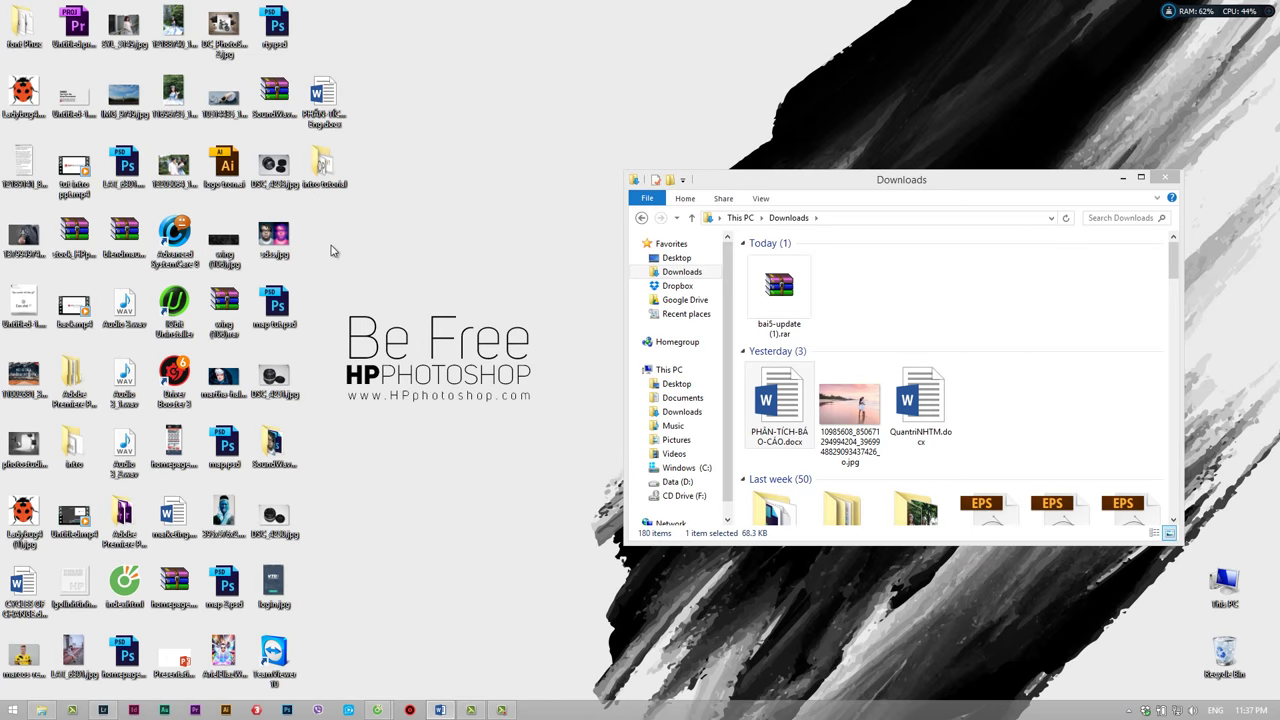
Open LAT_6301.jpg from the desktop in Adobe Photoshop CC and close the Downloads window.
right_click(73, 658)
mouse_move(100, 437)
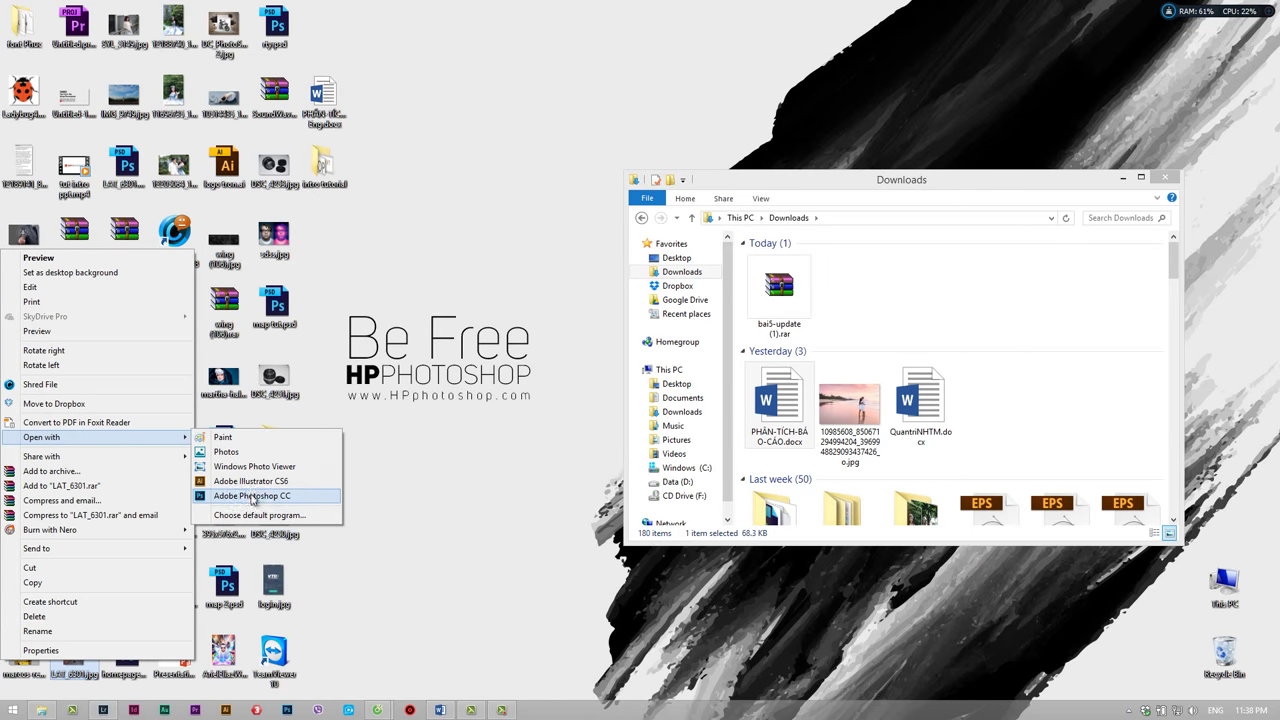
click(265, 497)
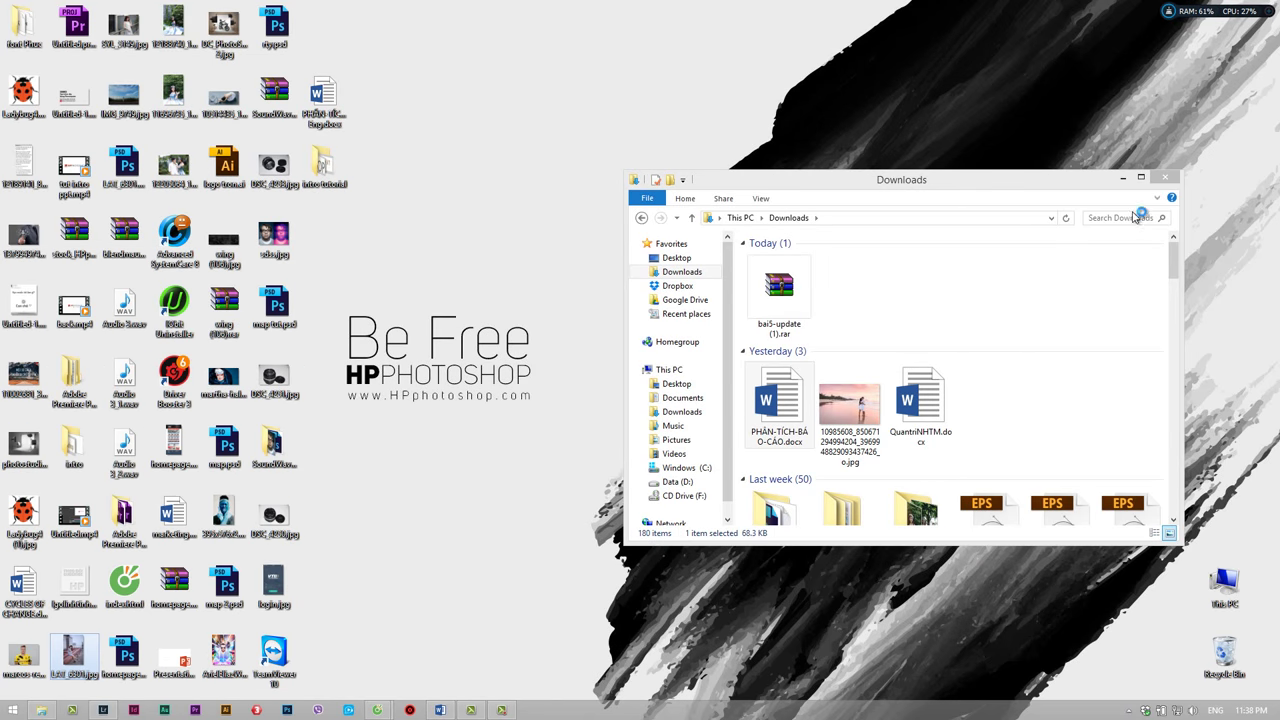
click(1166, 182)
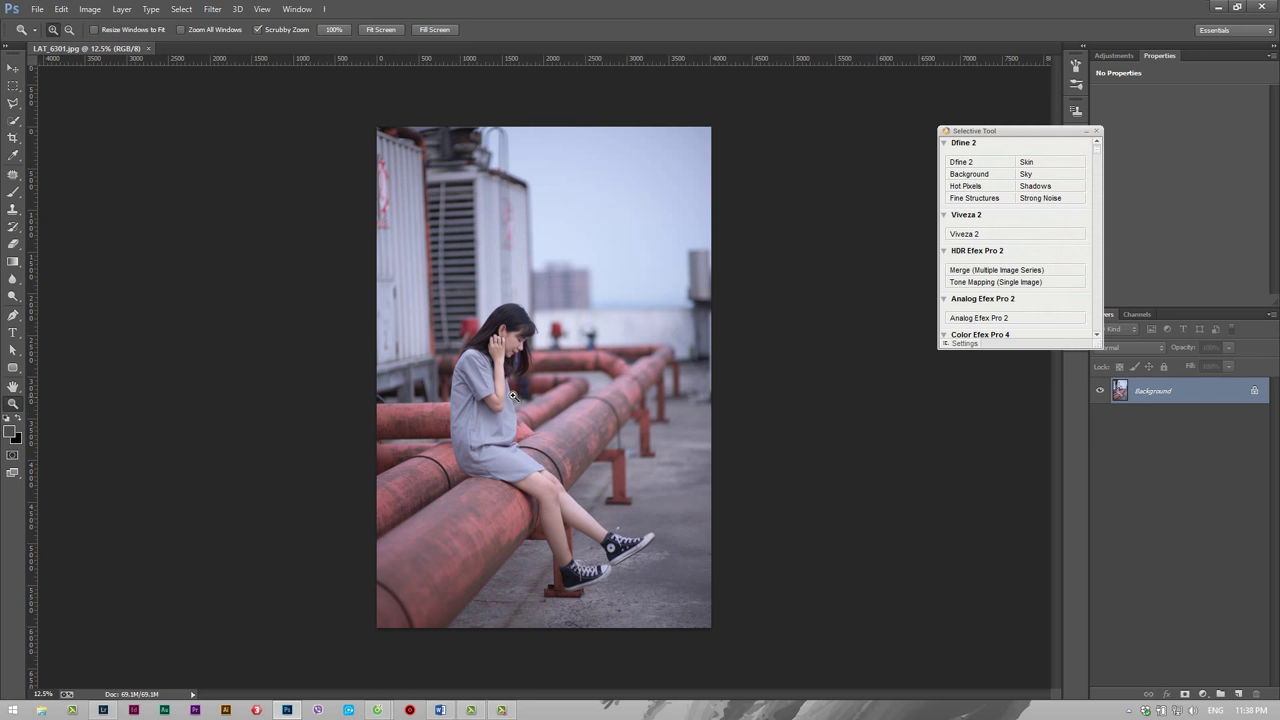
Add a Hue/Saturation adjustment layer and lower saturation of the Reds range shifted toward magentas.
drag(500, 392, 588, 419)
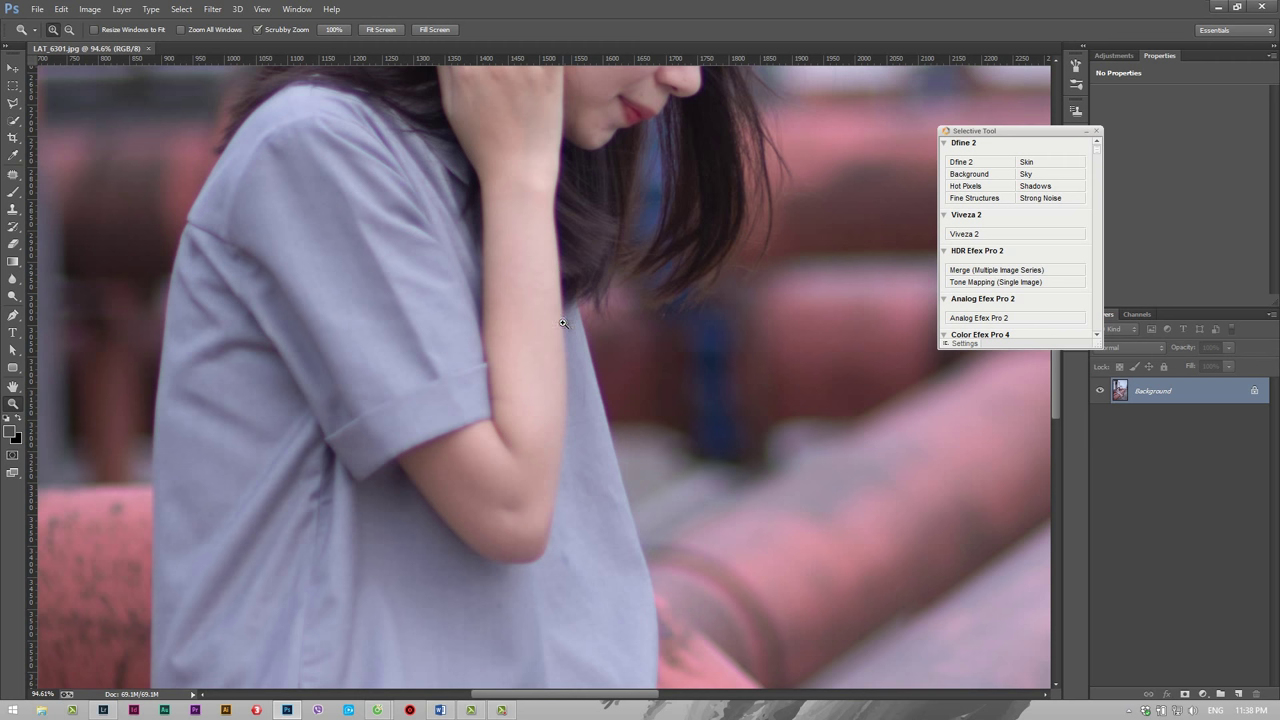
click(1098, 132)
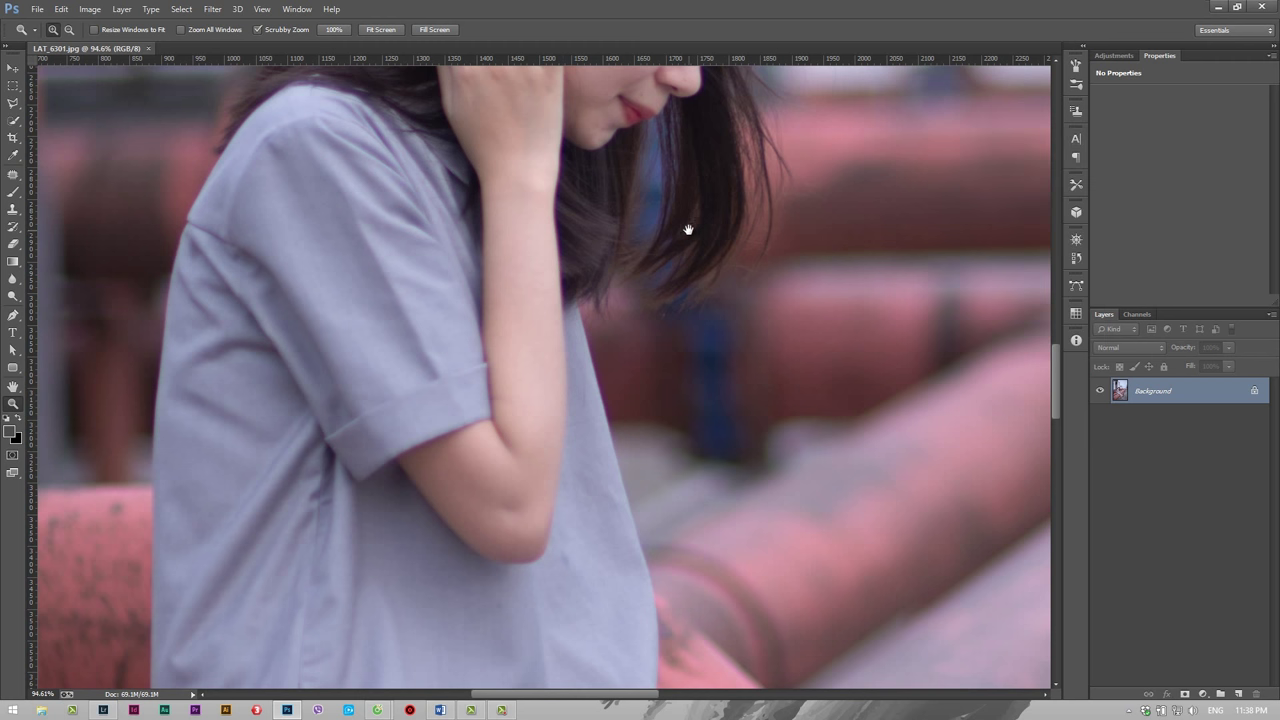
drag(688, 230, 677, 325)
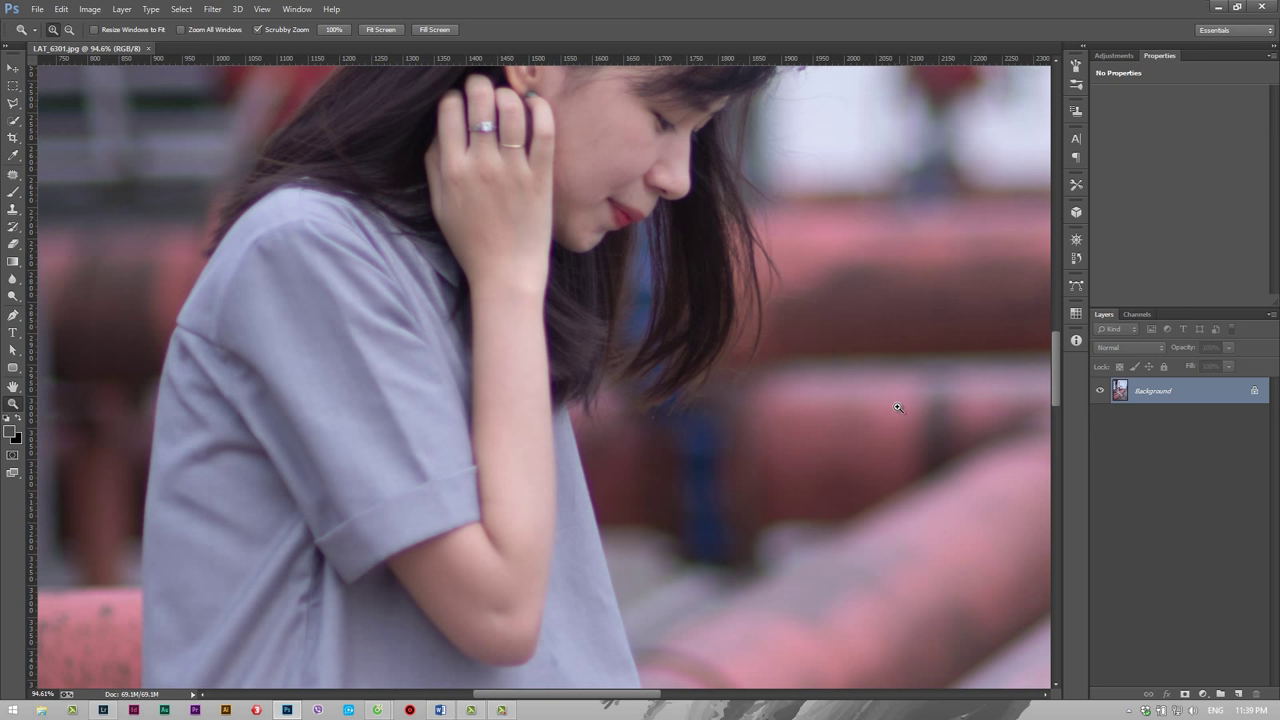
click(1203, 693)
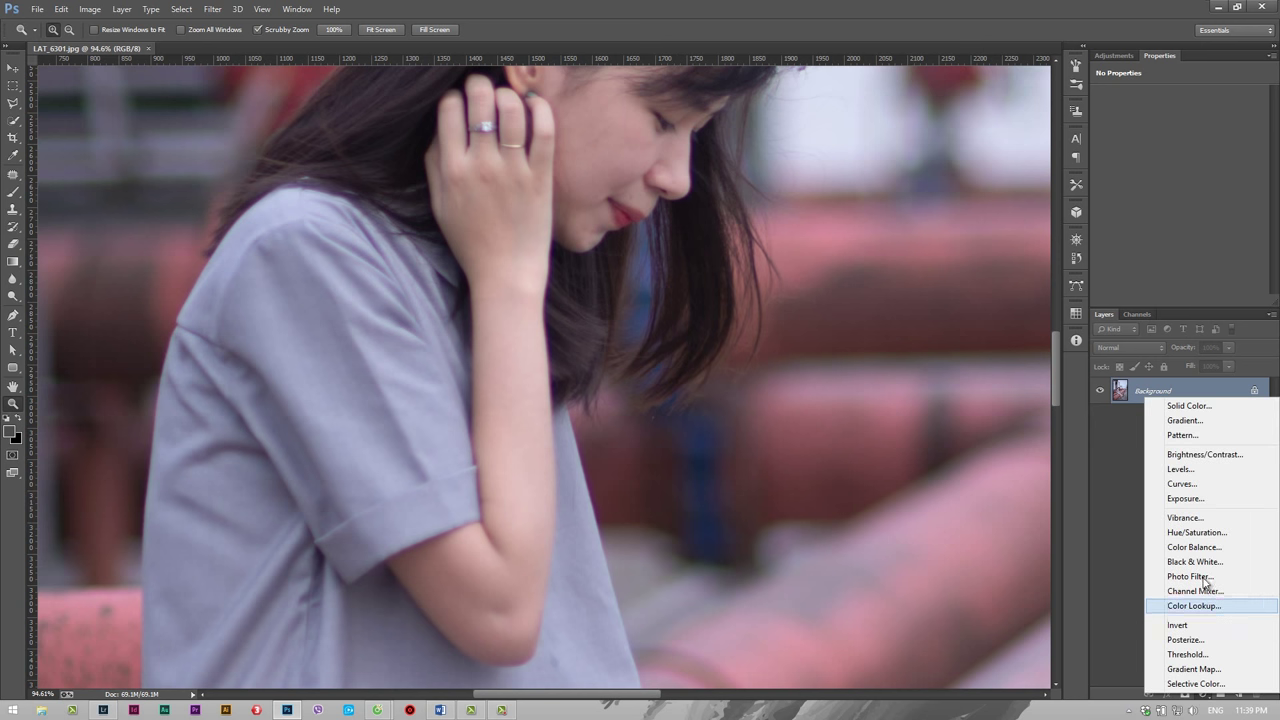
click(1203, 535)
click(1166, 114)
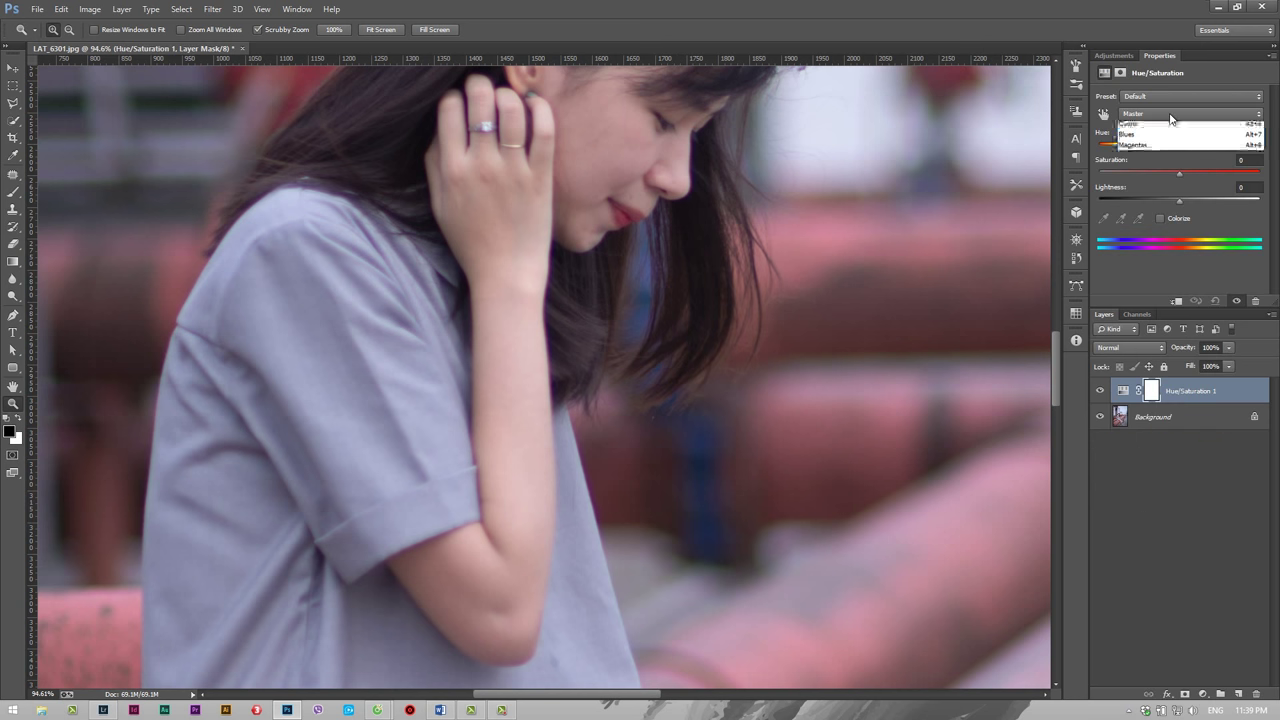
click(1162, 140)
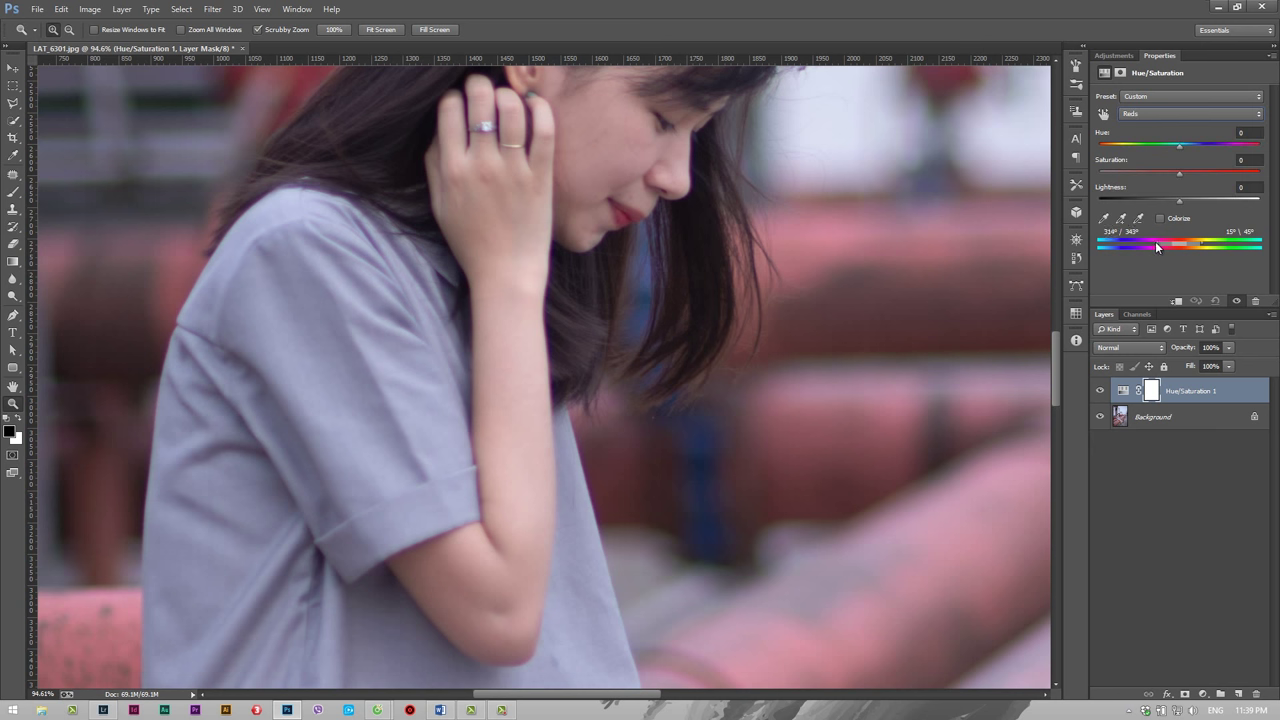
drag(1195, 244, 1178, 244)
drag(1179, 180, 1162, 177)
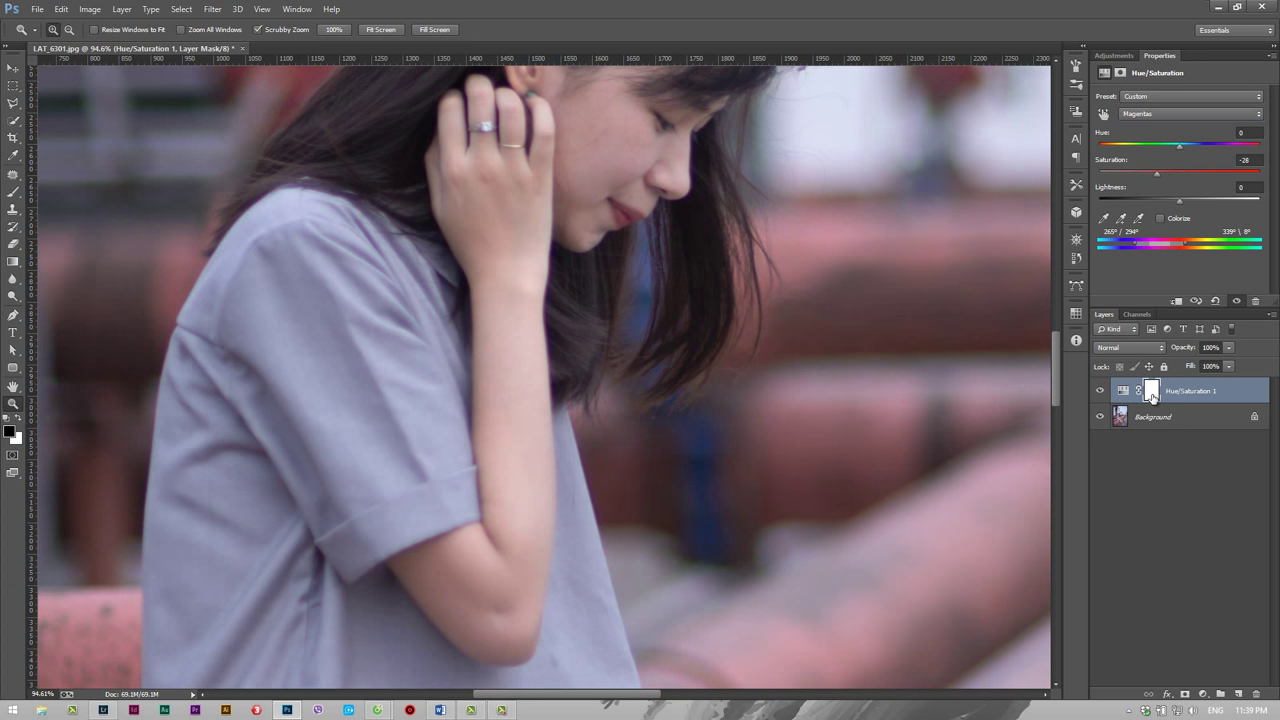
click(1153, 397)
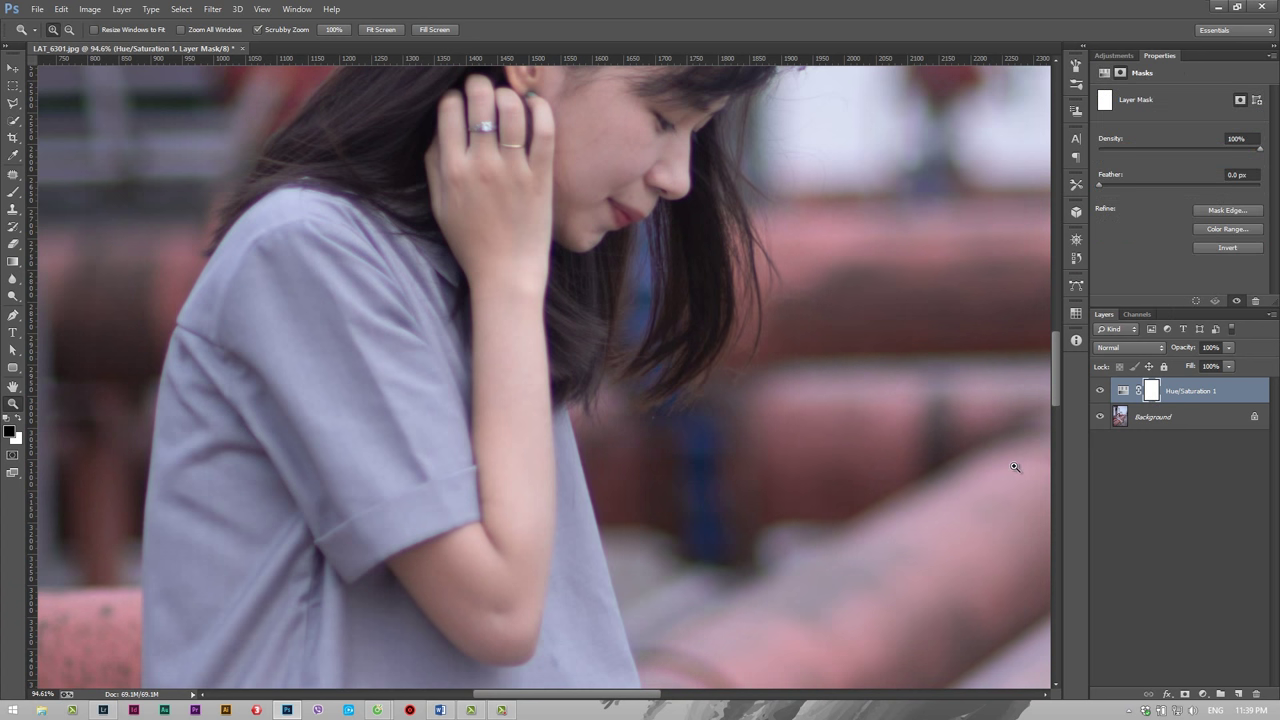
Retarget the layer to Magentas 2 at saturation -12 and select its mask.
click(1122, 390)
click(1148, 113)
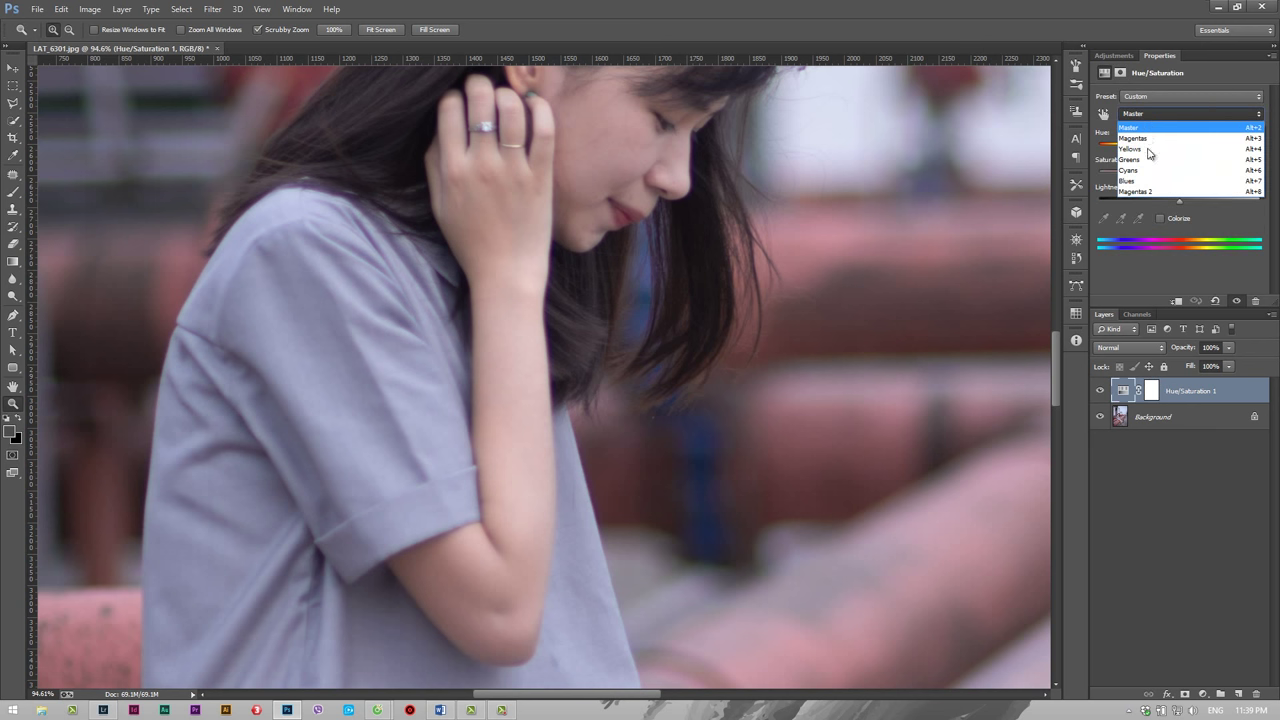
click(1140, 159)
click(1148, 113)
click(1148, 191)
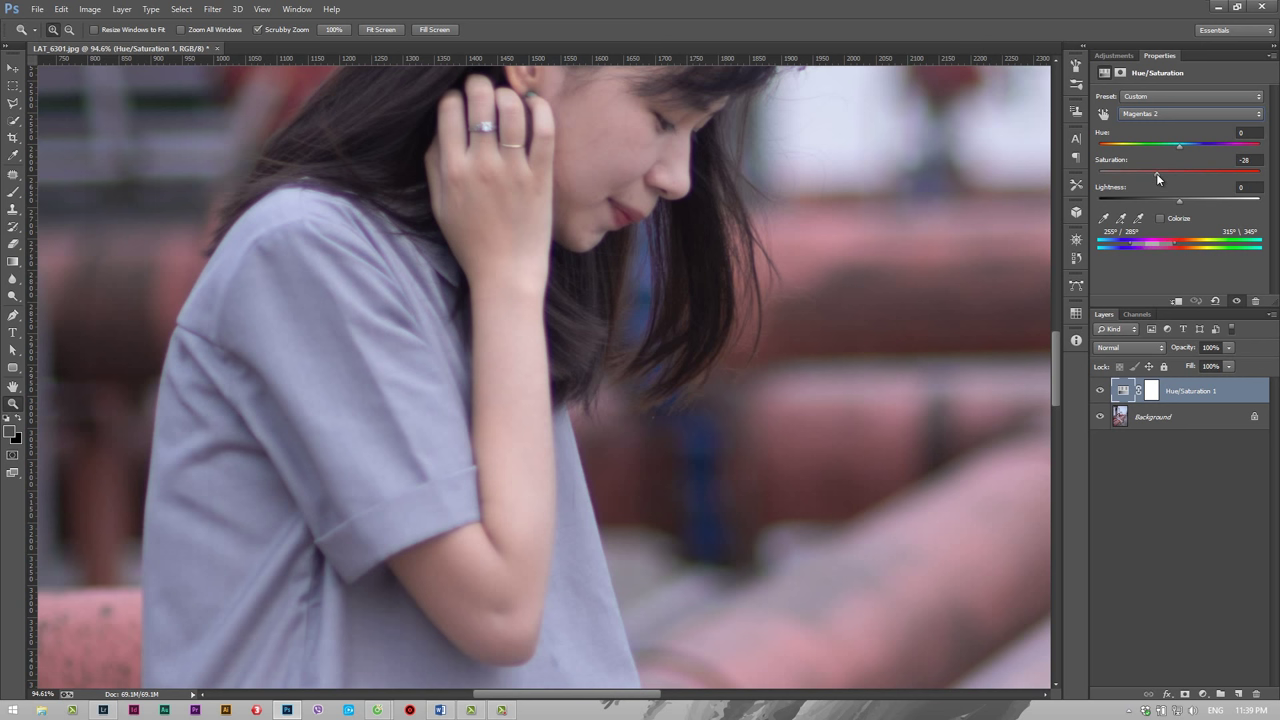
drag(1179, 176, 1184, 176)
click(1144, 391)
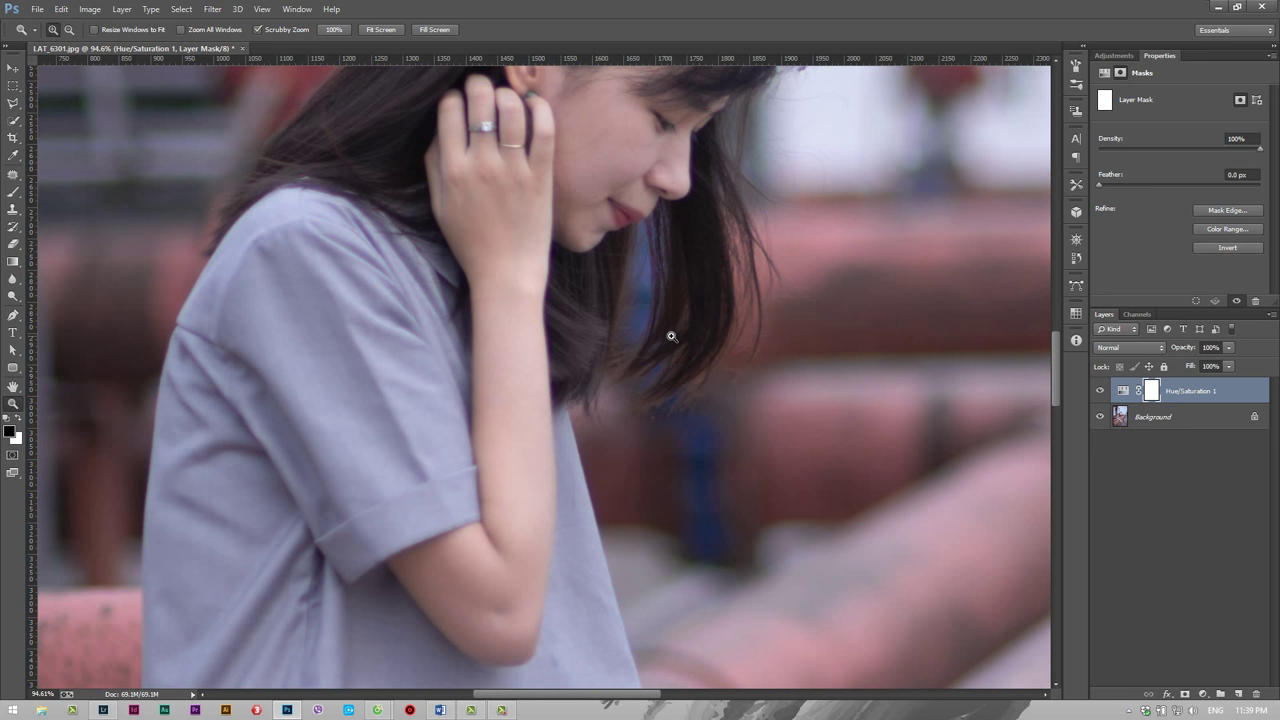
Invert the mask, set a 45-size white brush at 100% opacity and flow, then delete Hue/Saturation 1.
key(ctrl+i)
click(13, 191)
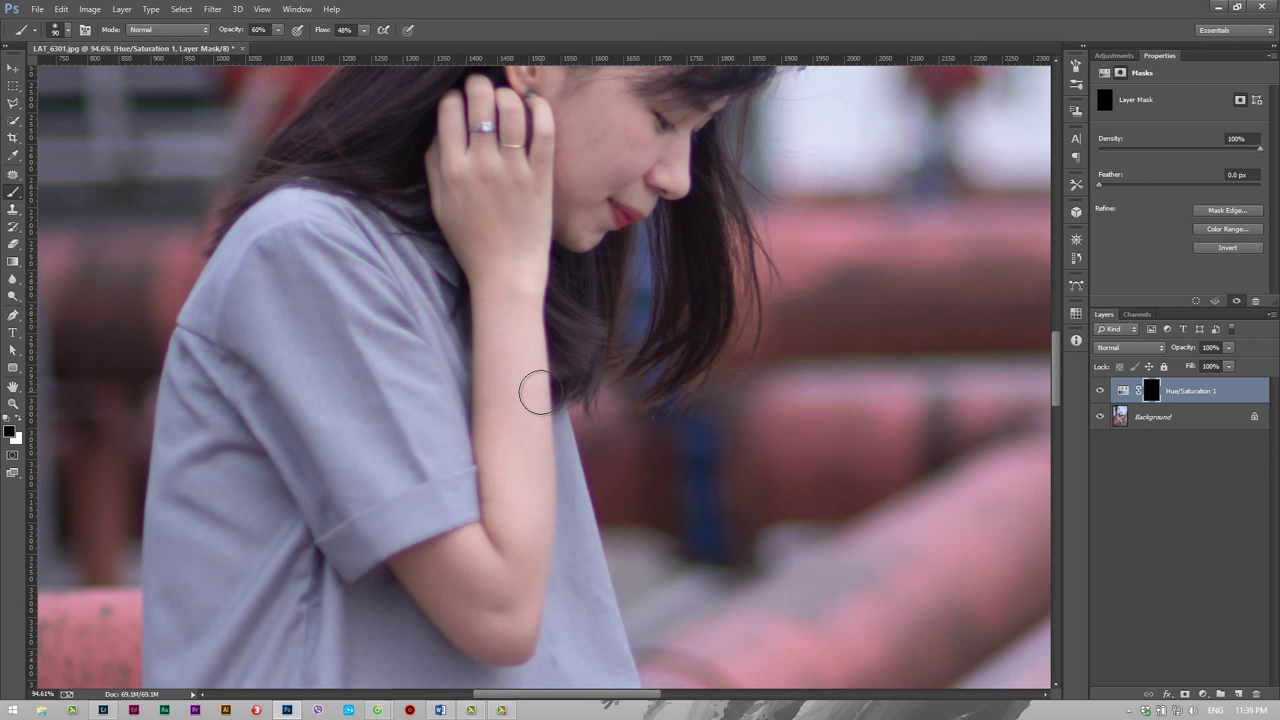
key(bracketleft)
key(bracketleft)
key(bracketleft)
key(x)
drag(234, 31, 360, 30)
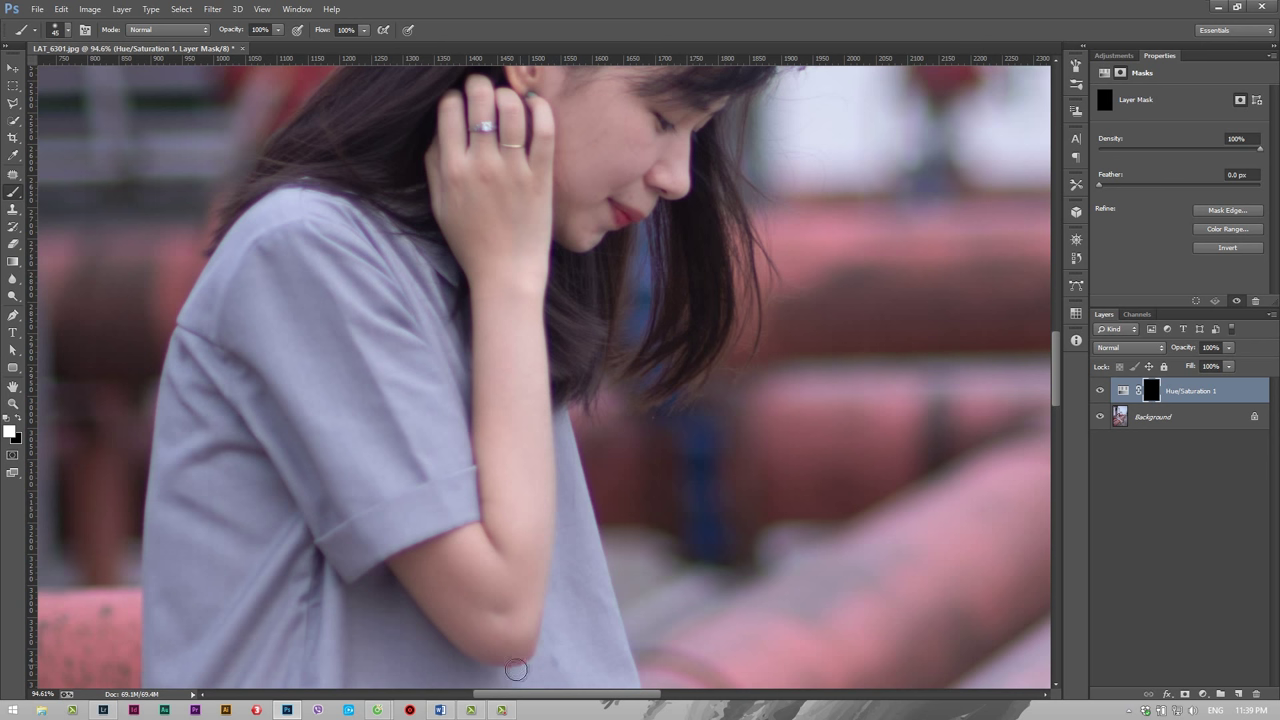
click(1244, 398)
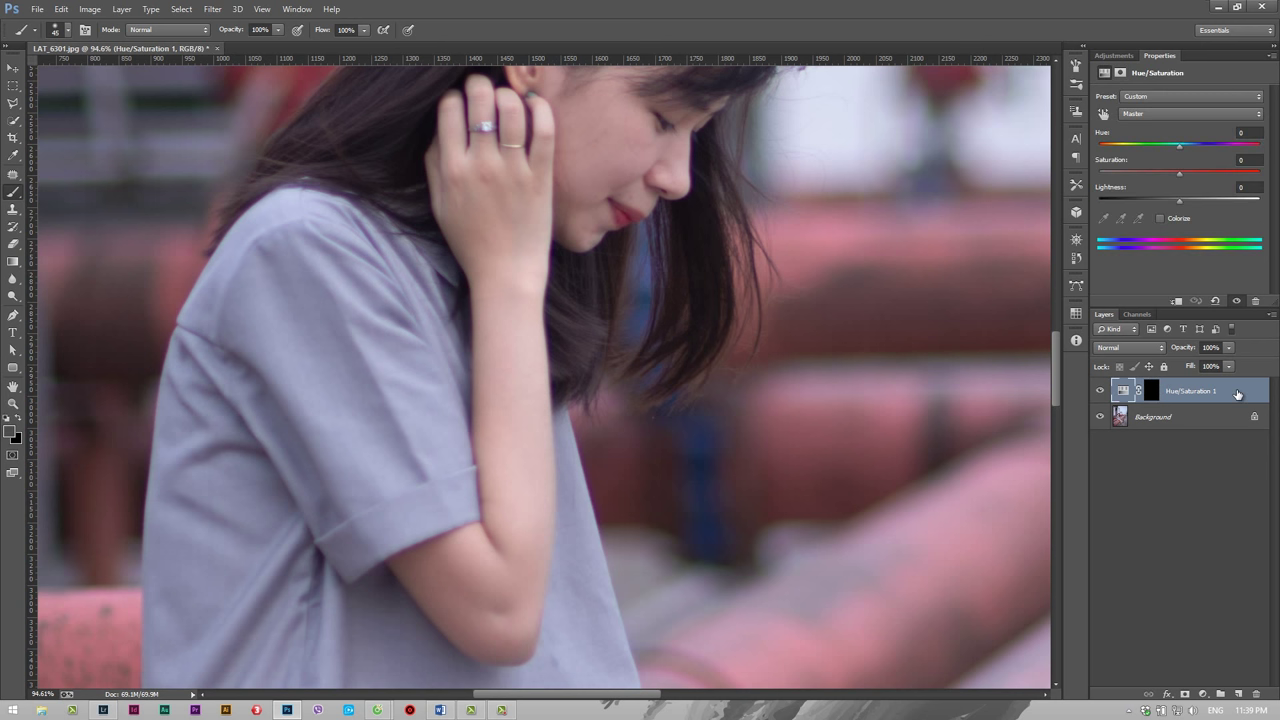
key(Delete)
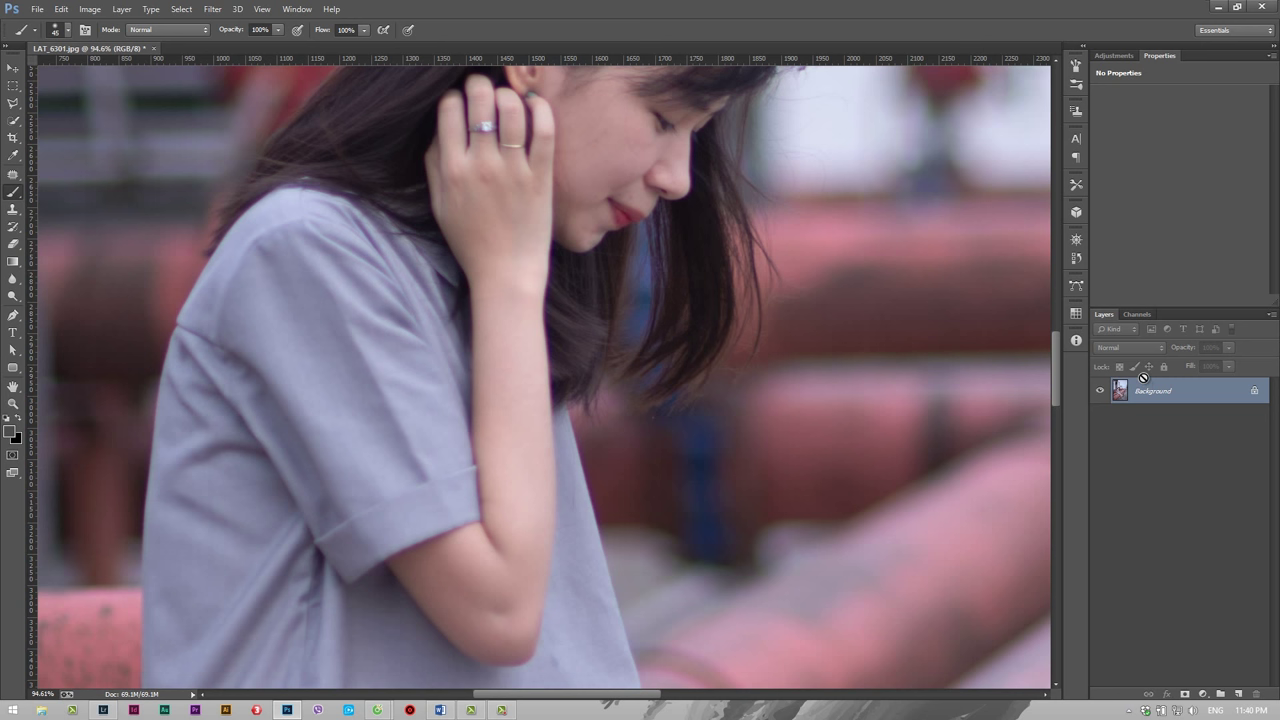
Make a Layer 1 copy, browse the Filter menu, then remove Layer 1 again.
key(ctrl+j)
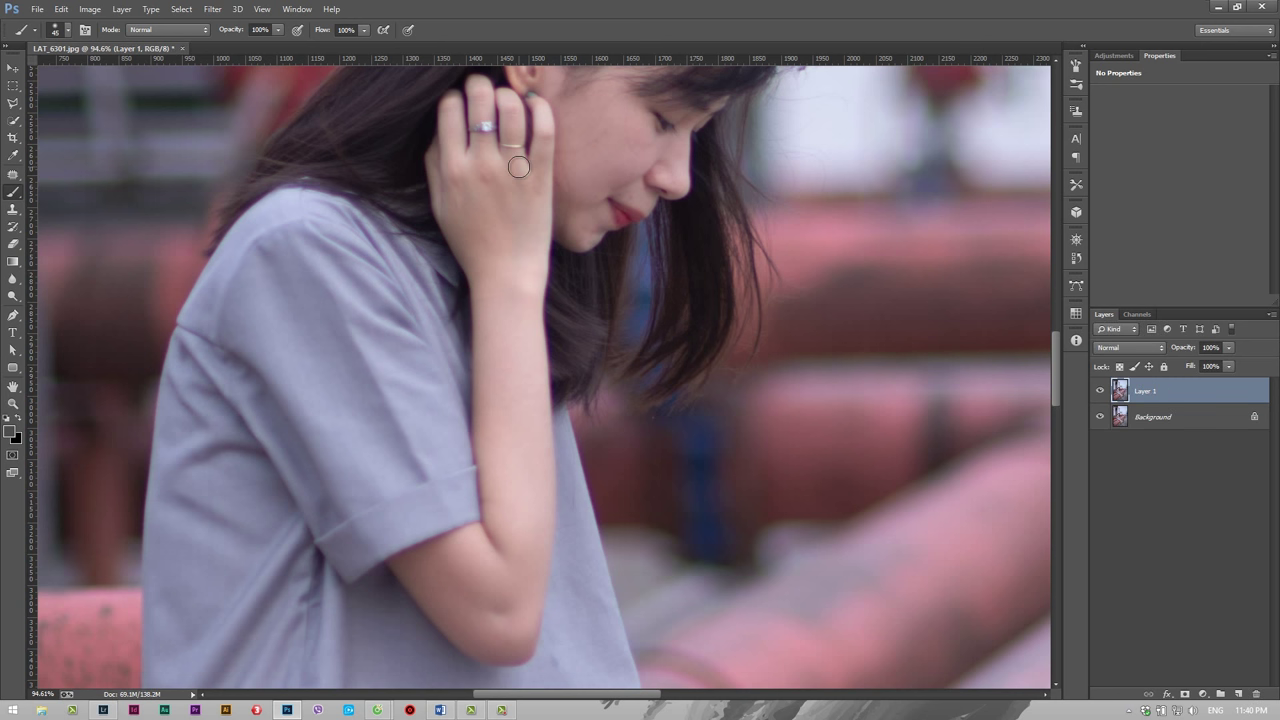
click(214, 10)
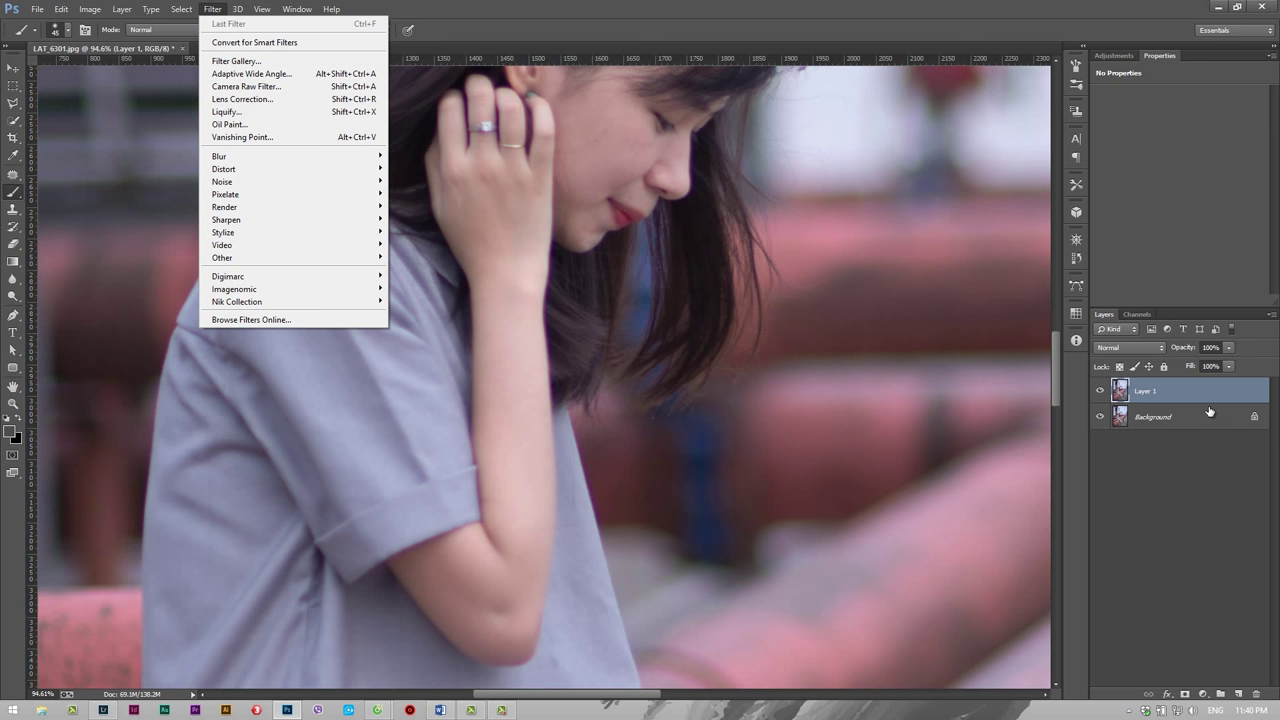
click(1176, 407)
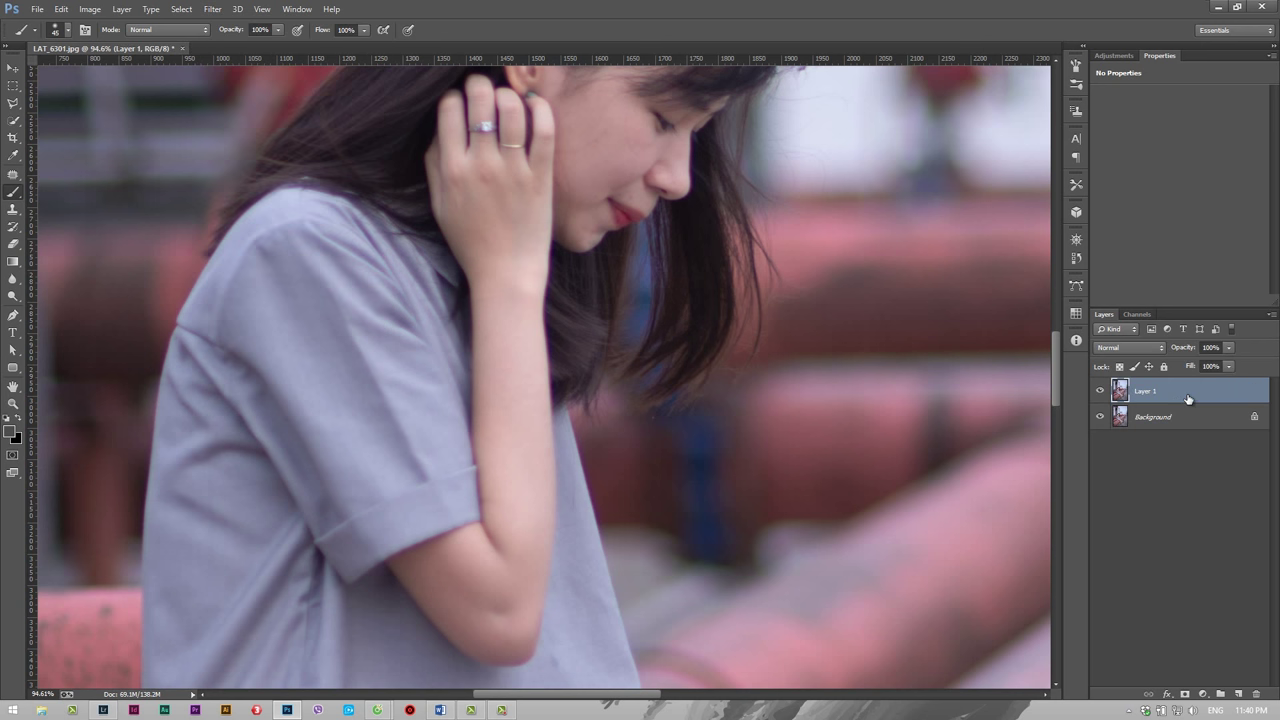
key(ctrl+e)
Duplicate the Background layer as 'Background copy'.
right_click(1172, 392)
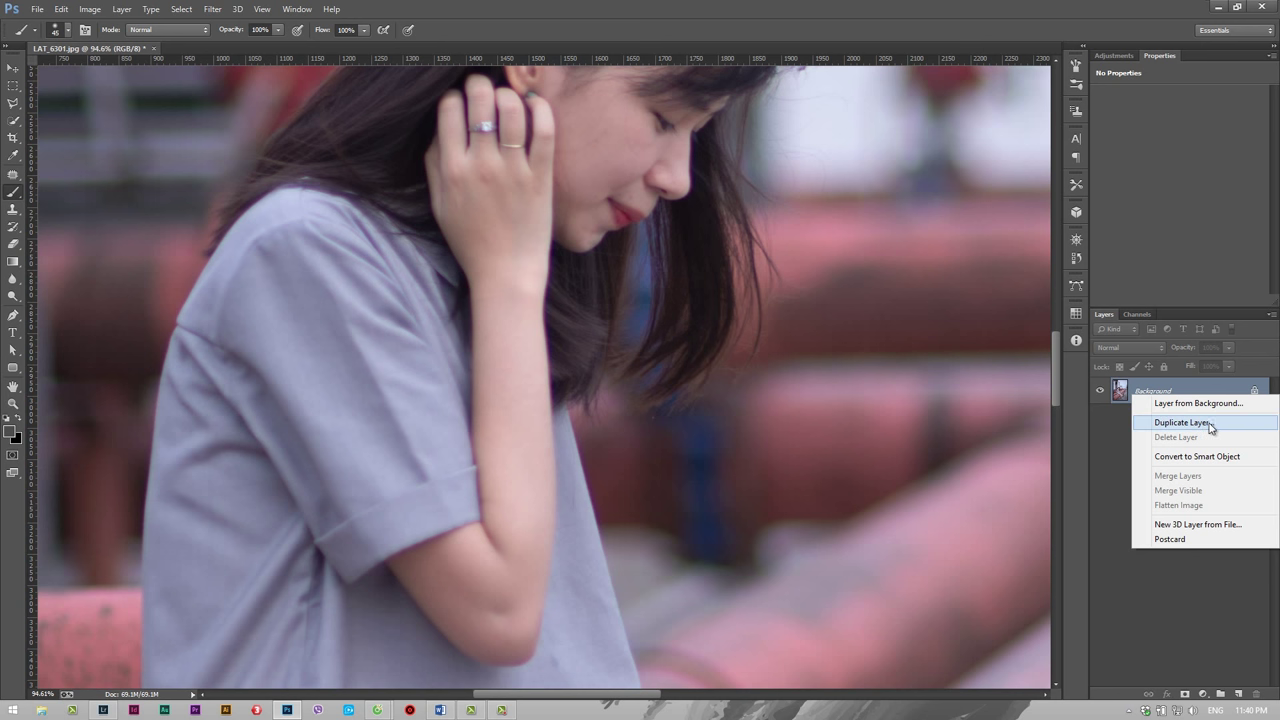
click(1182, 422)
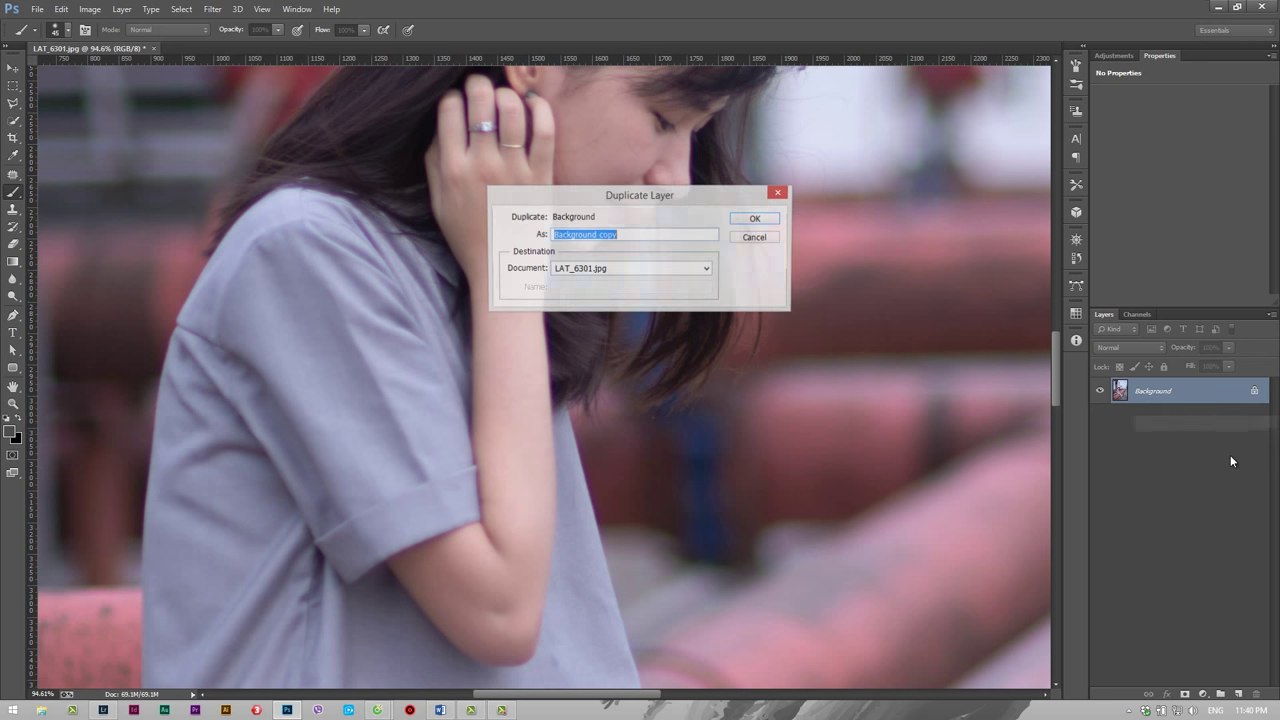
click(756, 218)
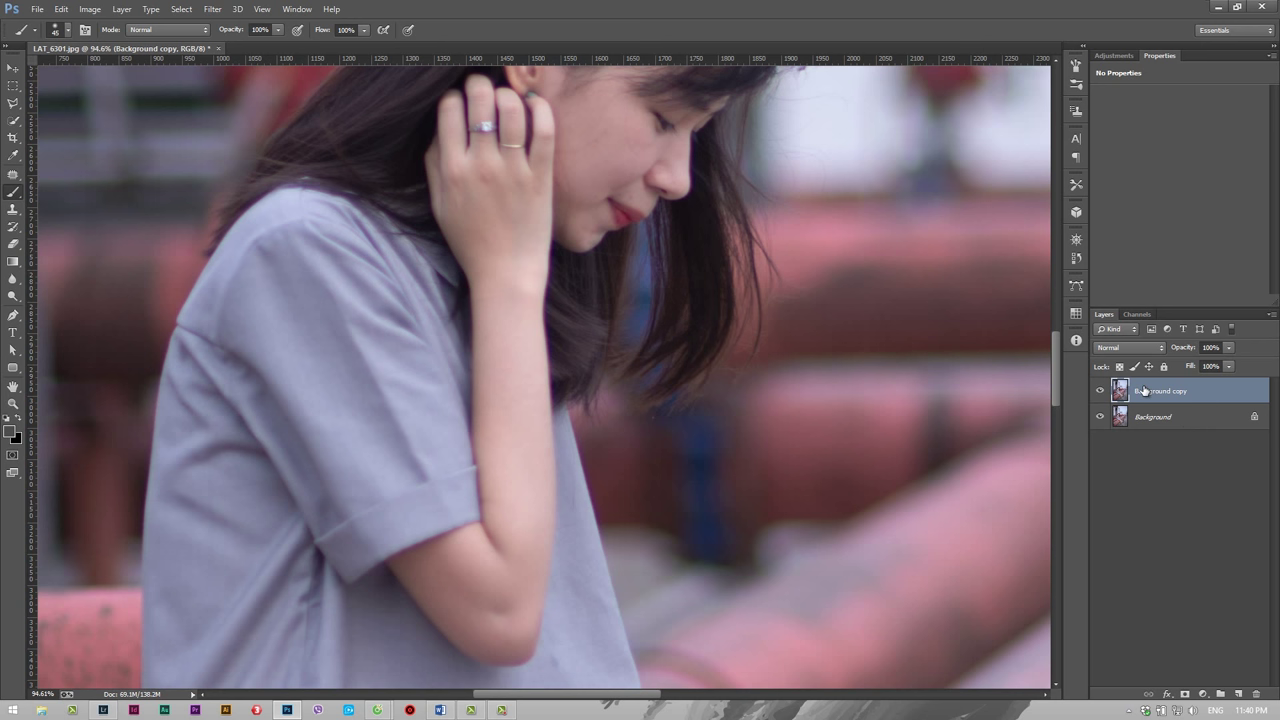
Blur Background copy with a roughly 4.3-pixel Gaussian Blur and set its blend mode to Color.
click(213, 10)
click(148, 250)
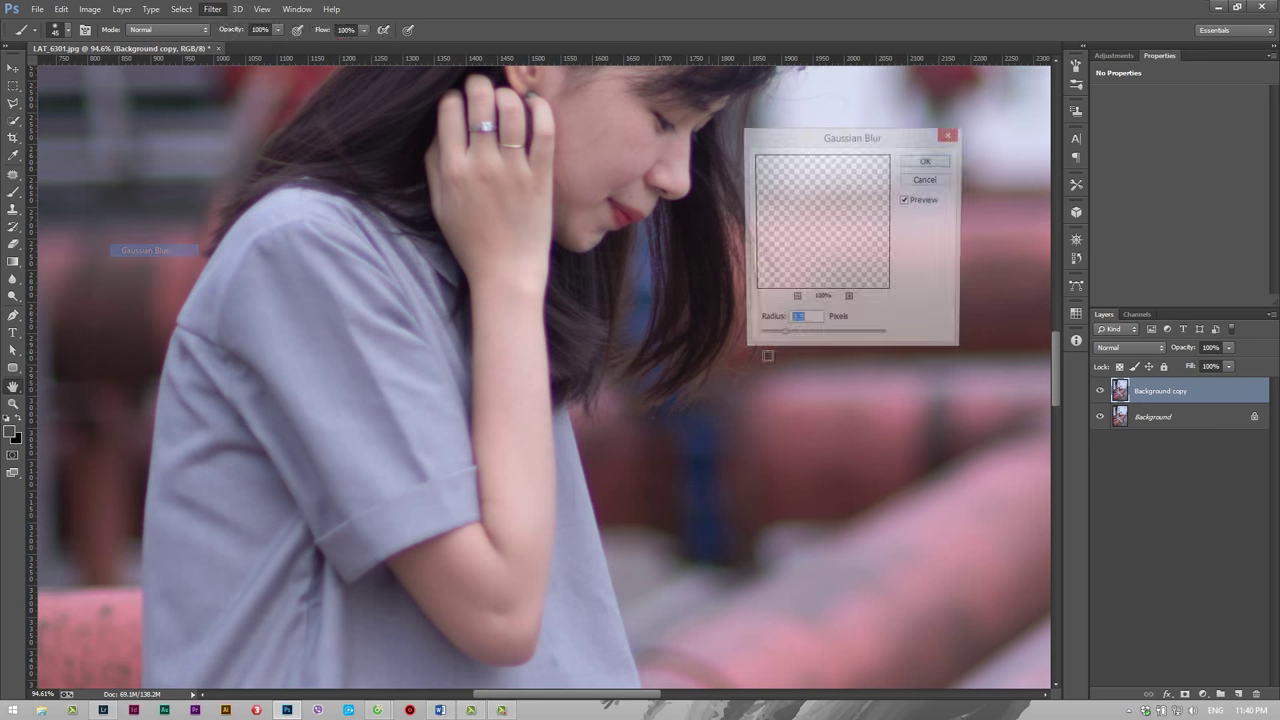
drag(782, 338, 796, 341)
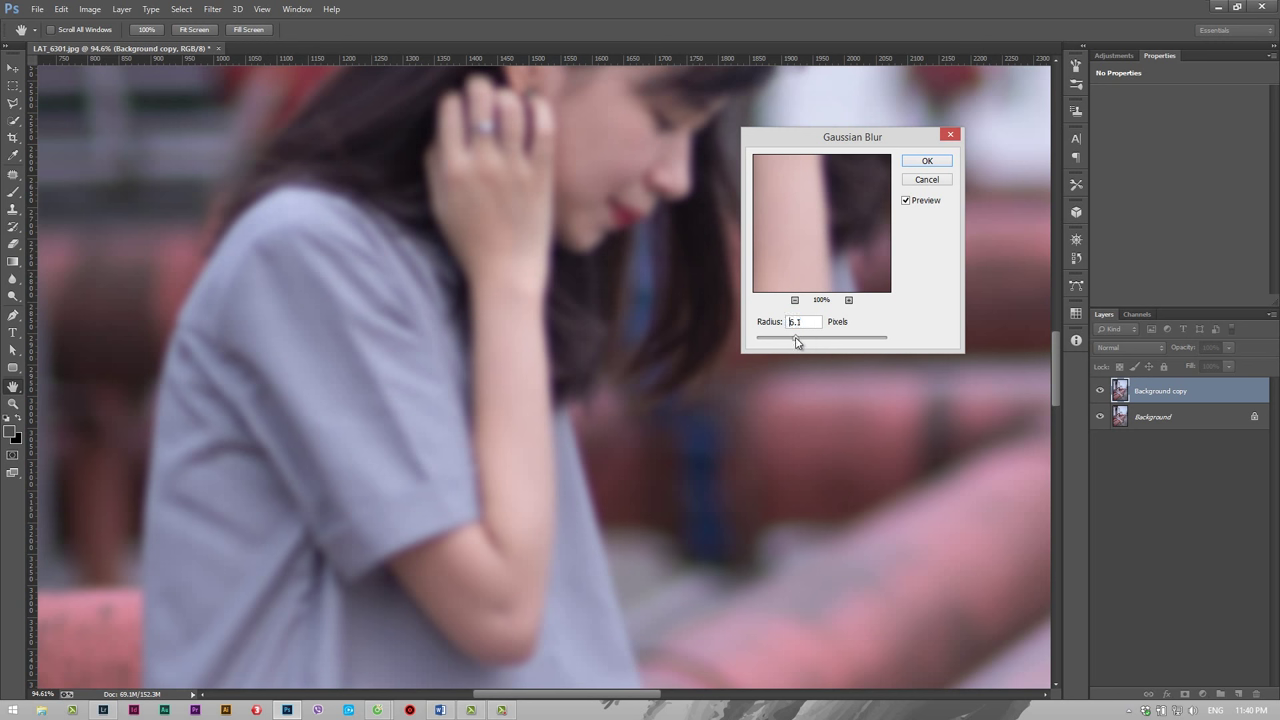
click(929, 162)
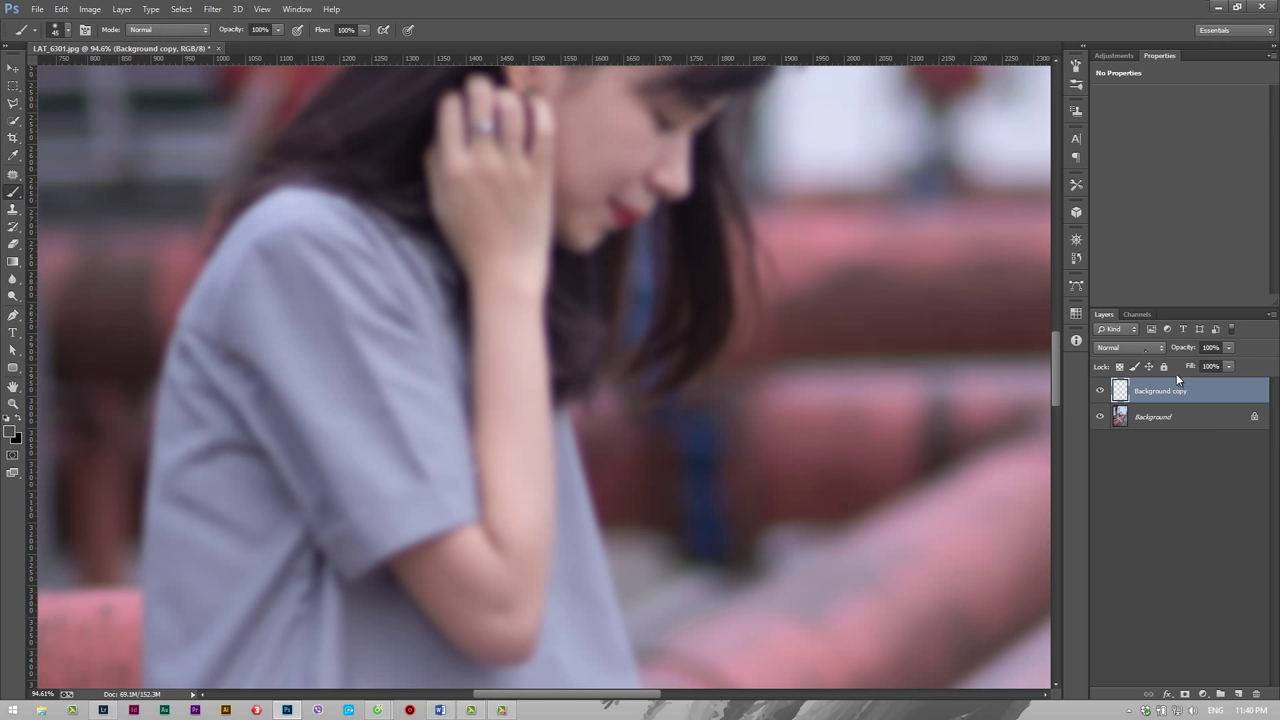
click(1152, 347)
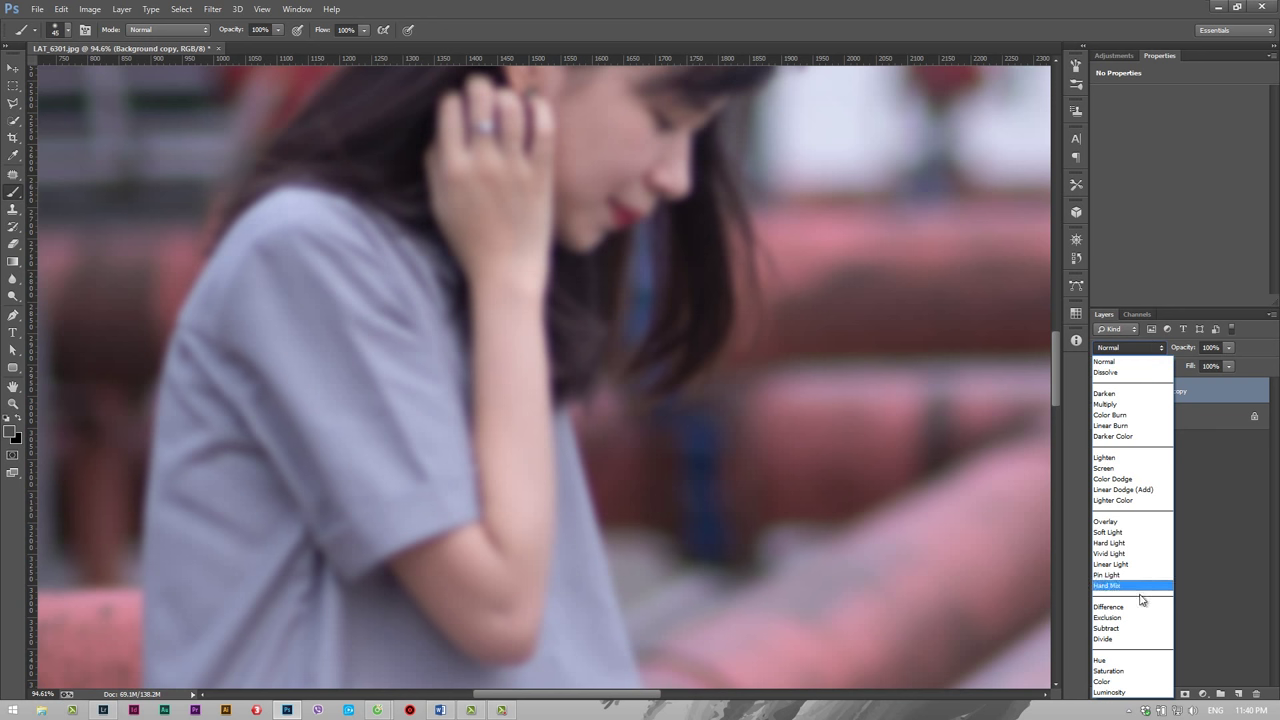
click(1122, 682)
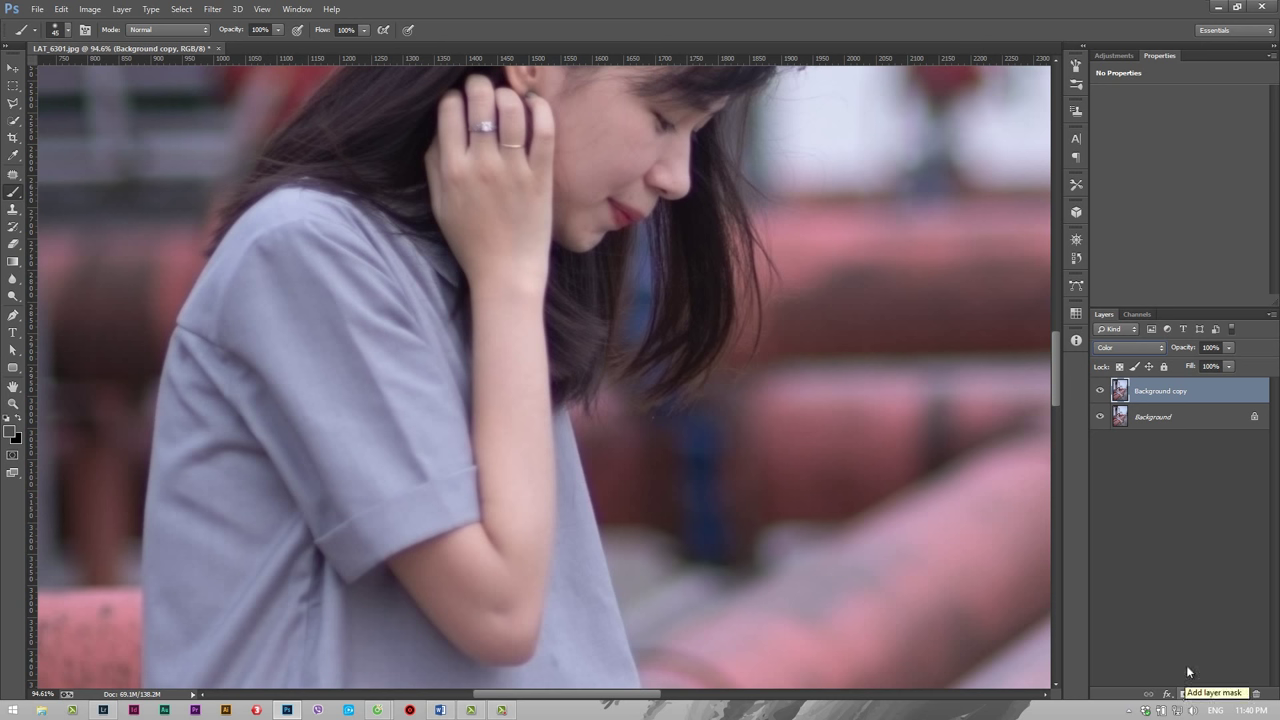
Add a layer mask to Background copy and invert it to black.
click(1184, 693)
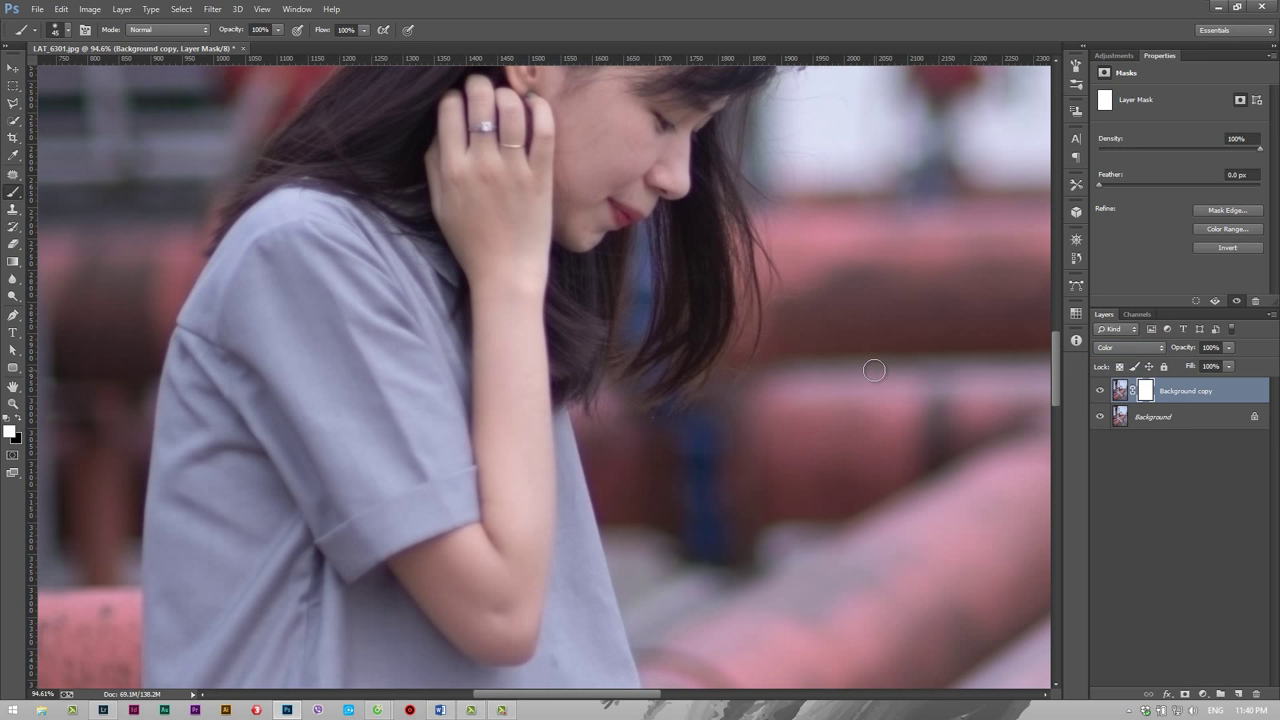
key(ctrl+i)
scroll(543, 225, up, 4)
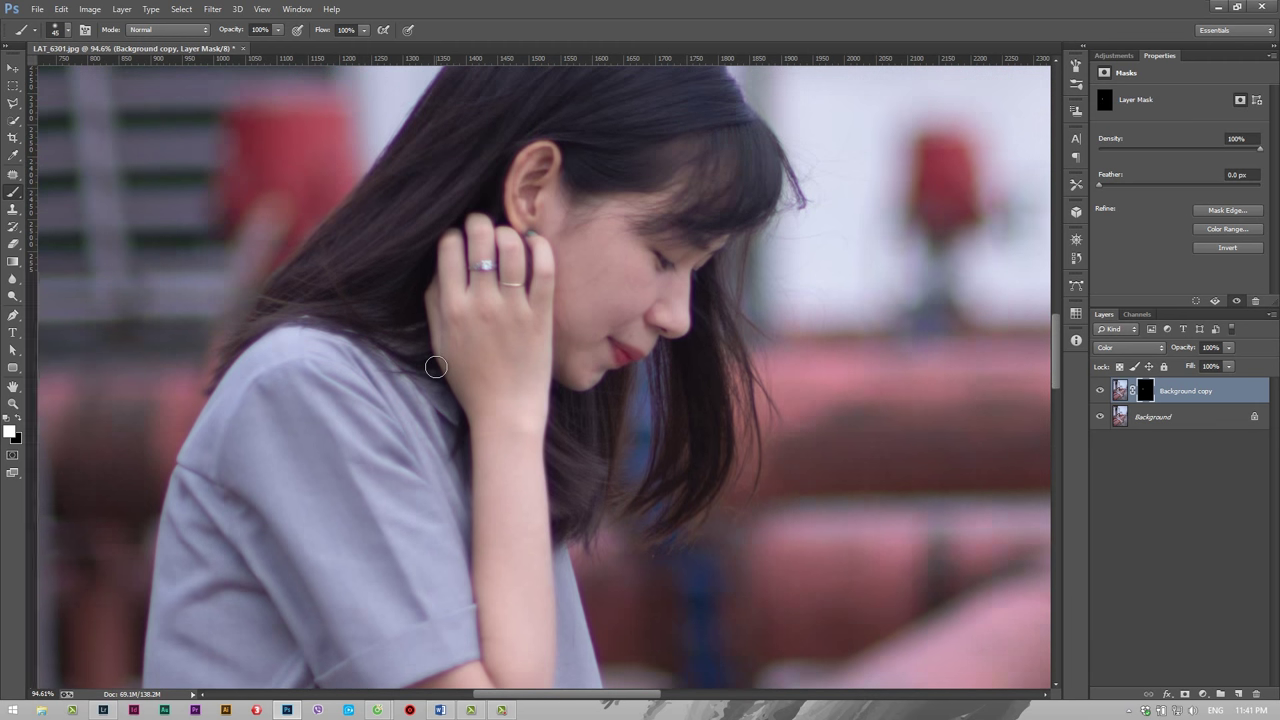
scroll(440, 367, up, 5)
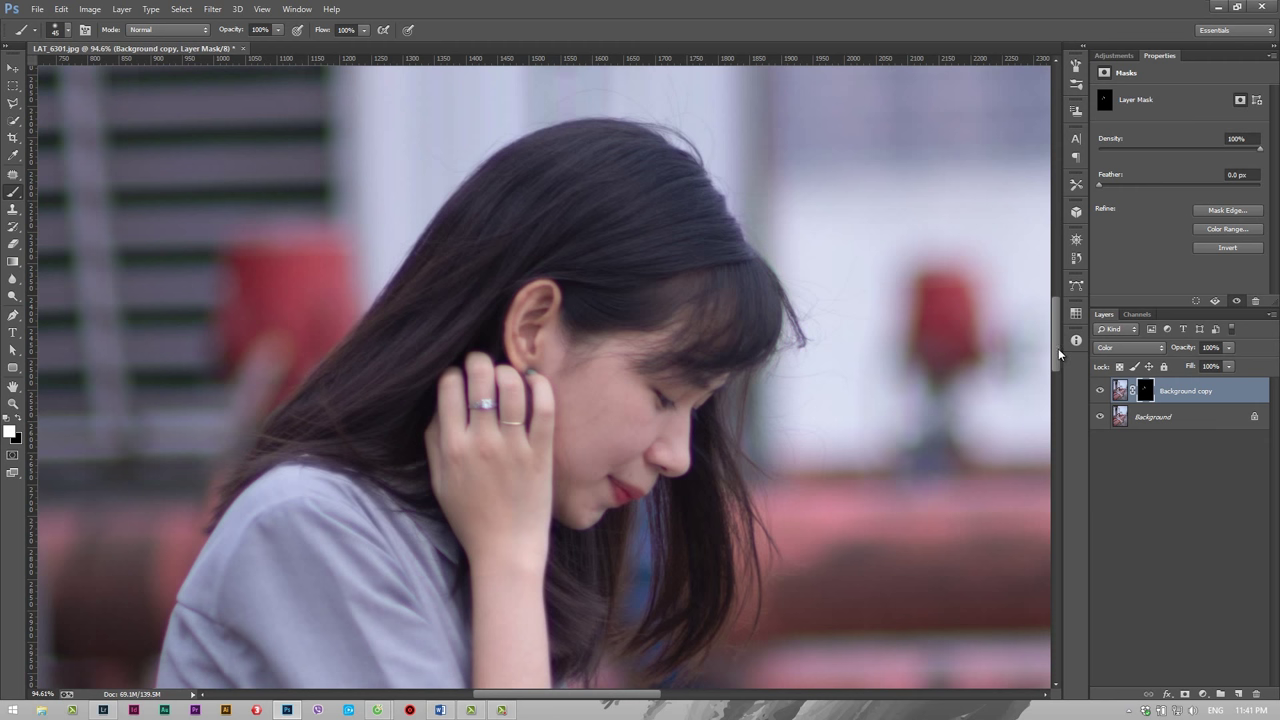
Scroll down the image and paint white on the mask along the shirt edge.
scroll(1058, 365, down, 3)
scroll(1058, 377, down, 2)
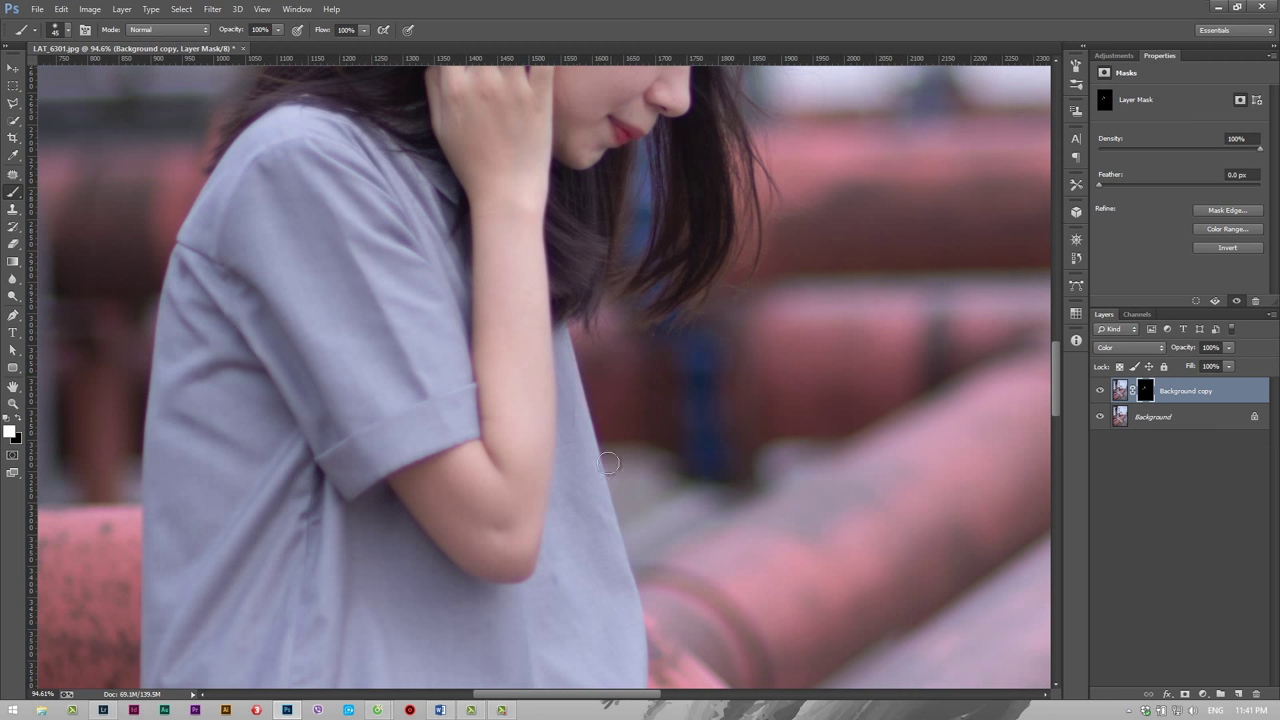
scroll(1058, 388, down, 2)
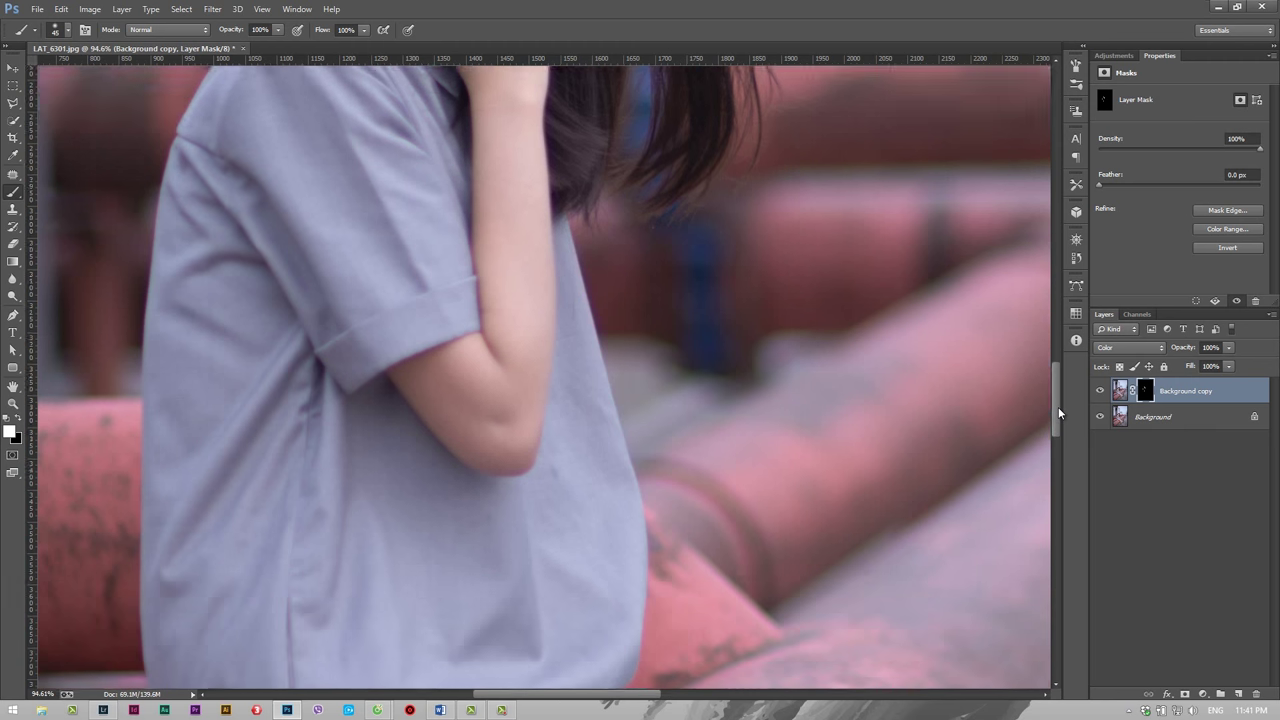
scroll(1058, 407, down, 1)
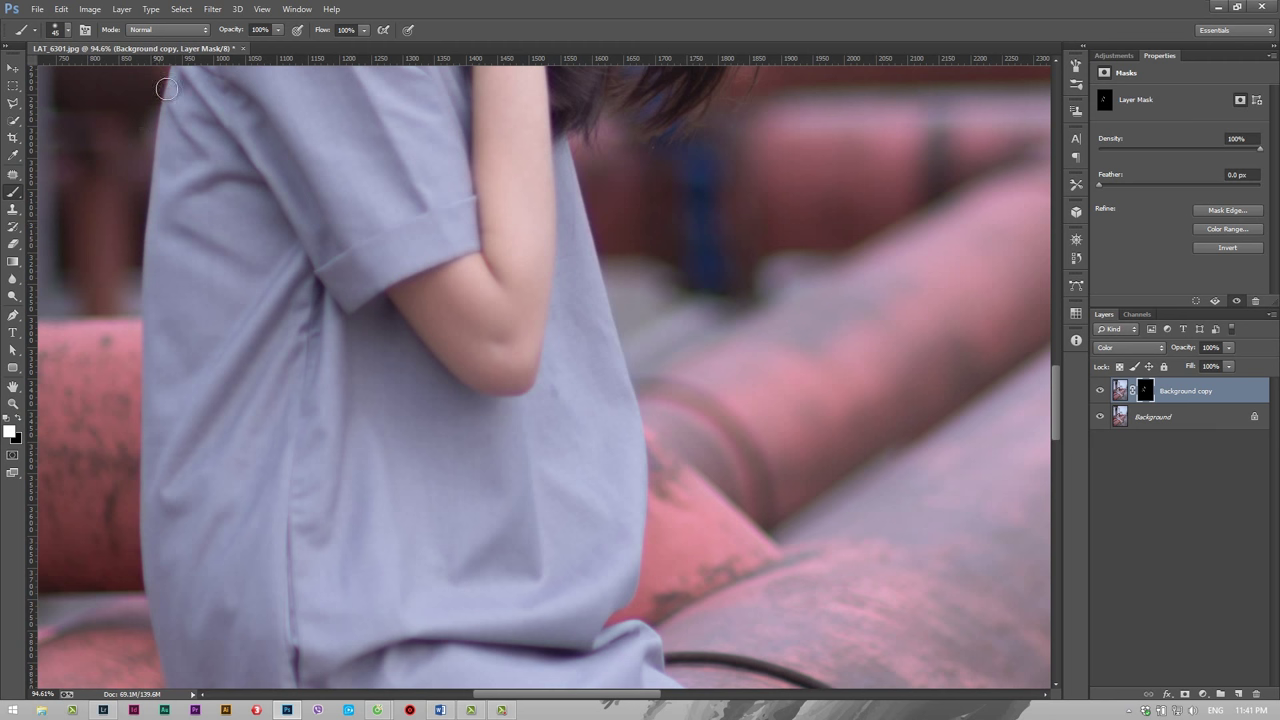
scroll(366, 543, down, 1)
scroll(369, 539, down, 2)
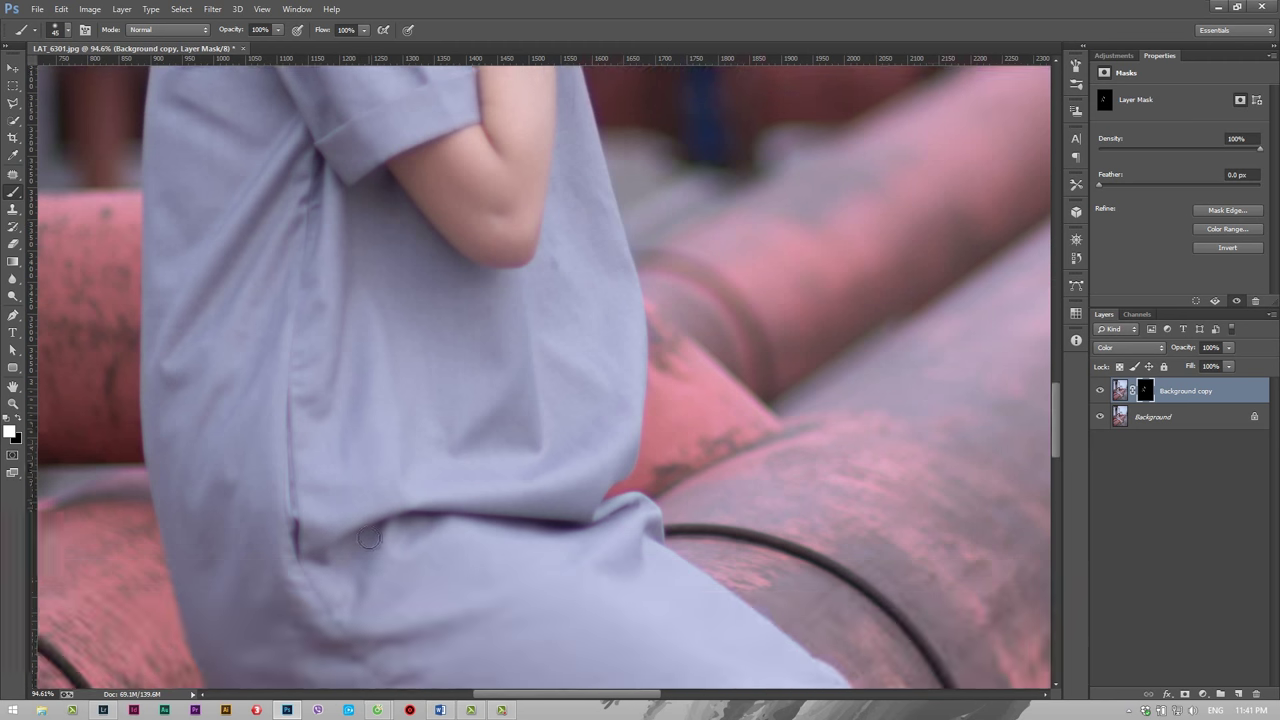
scroll(369, 539, down, 2)
scroll(370, 535, down, 2)
scroll(370, 535, down, 1)
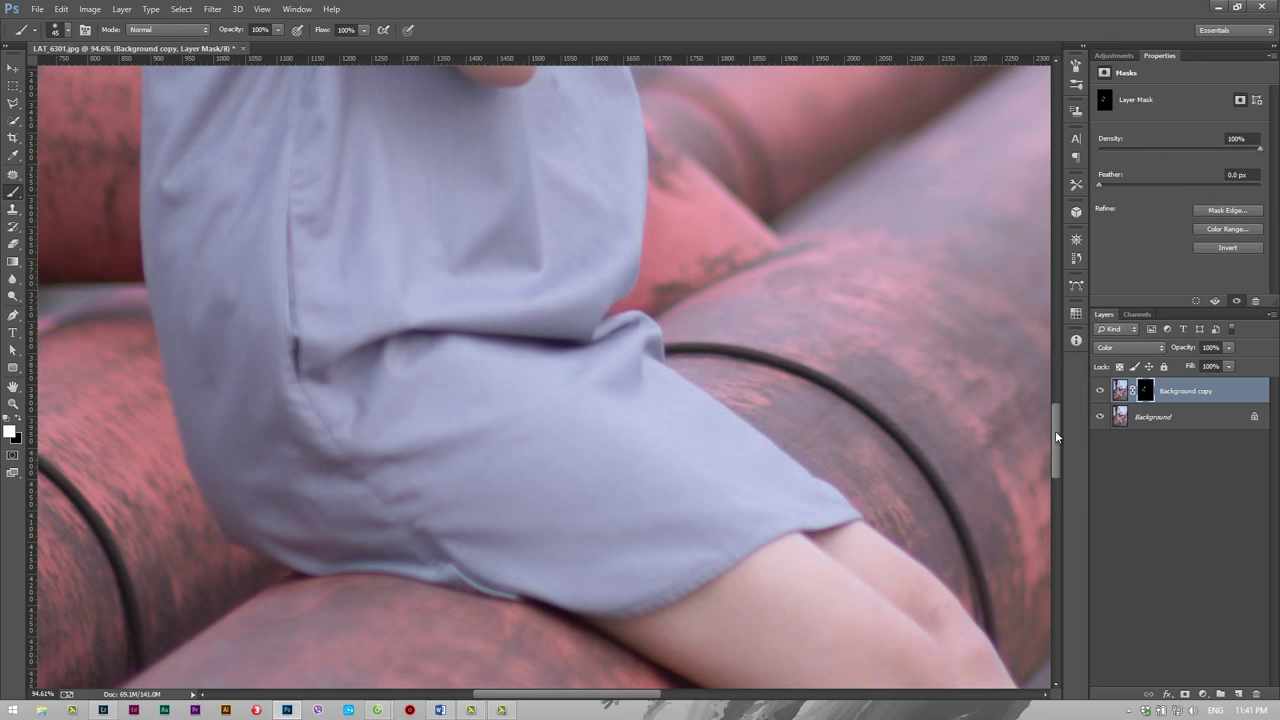
drag(1055, 436, 1052, 361)
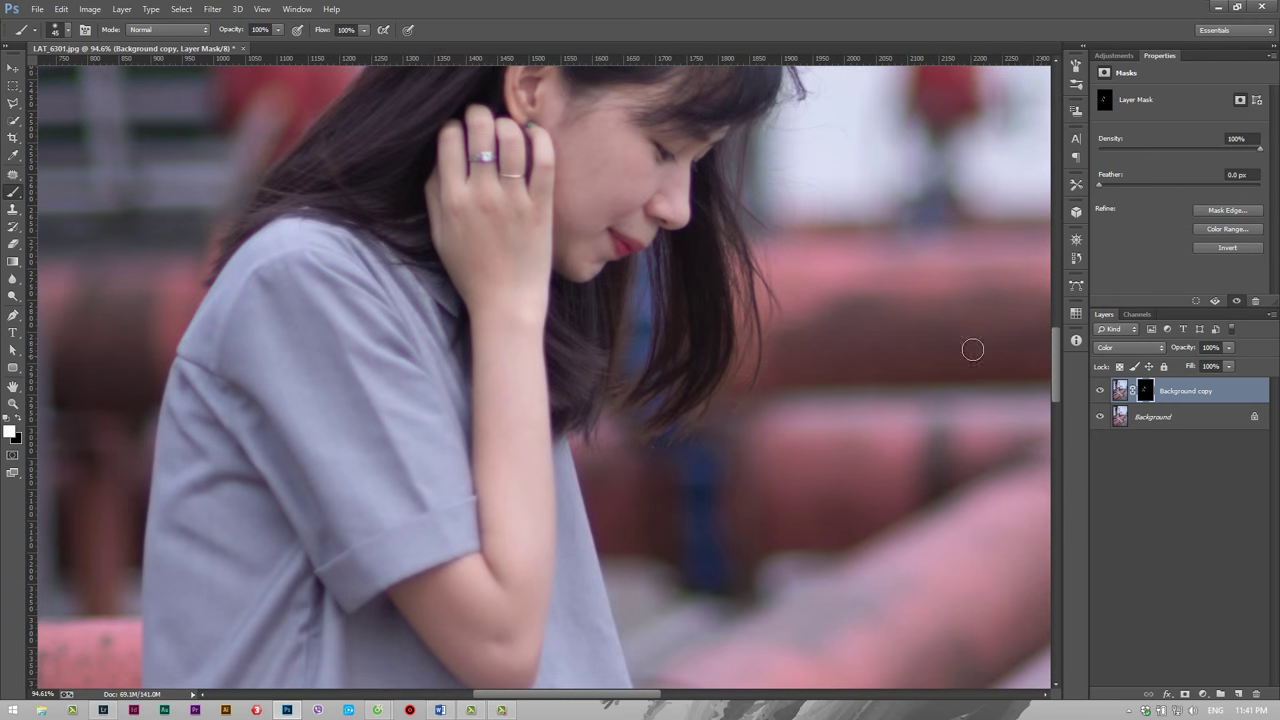